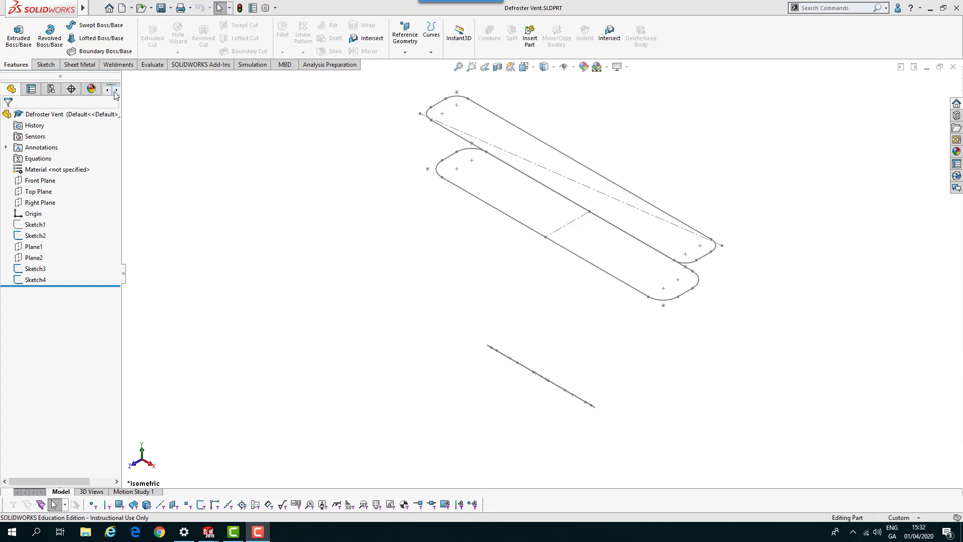
- Loft from the lower loop Sketch4 through slot profiles Sketch3 and Sketch2, previewing the tapering vent
mouse_move(374, 251)
middle_mouse_down()
mouse_move(355, 264)
mouse_move(359, 276)
mouse_move(418, 299)
middle_mouse_up()
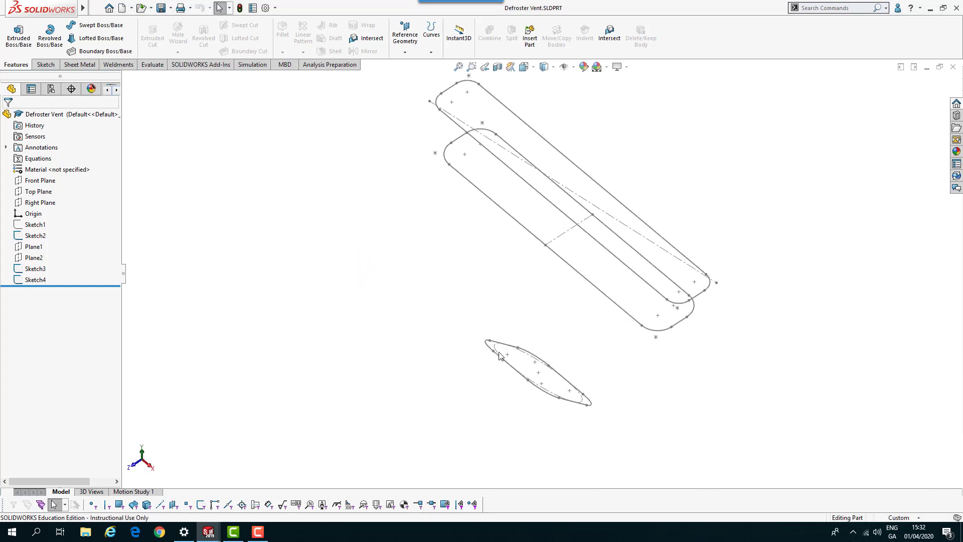
left_click(93, 45)
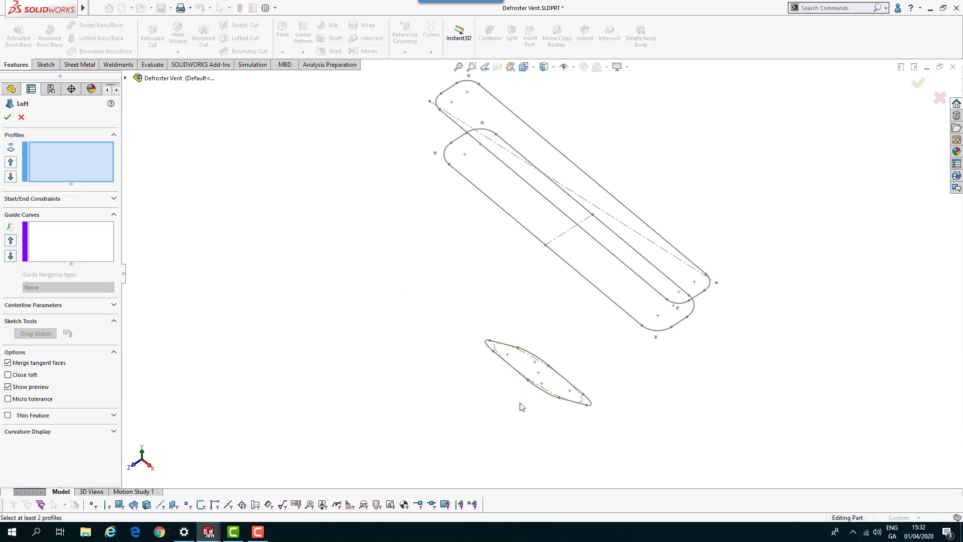
mouse_move(522, 406)
middle_mouse_down()
mouse_move(522, 381)
mouse_move(547, 355)
middle_mouse_up()
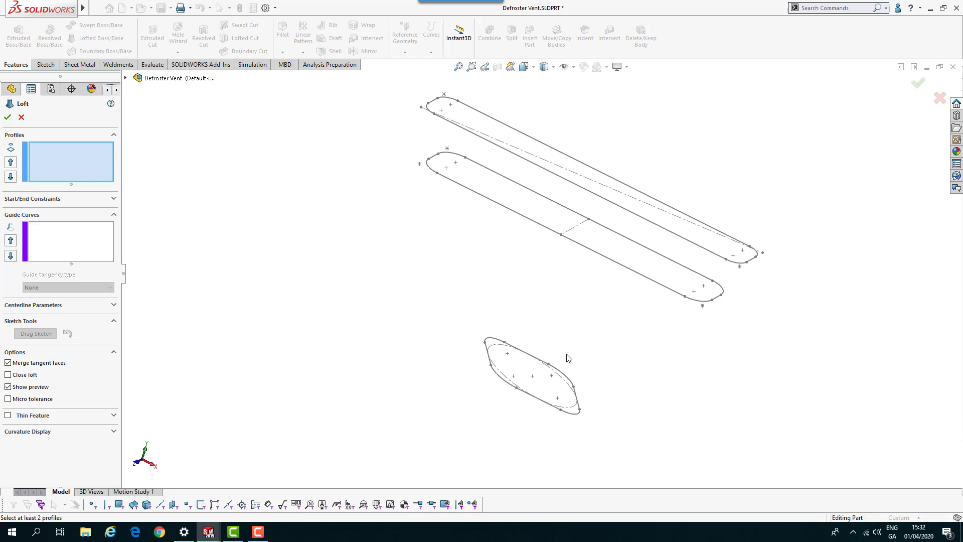
left_click(549, 365)
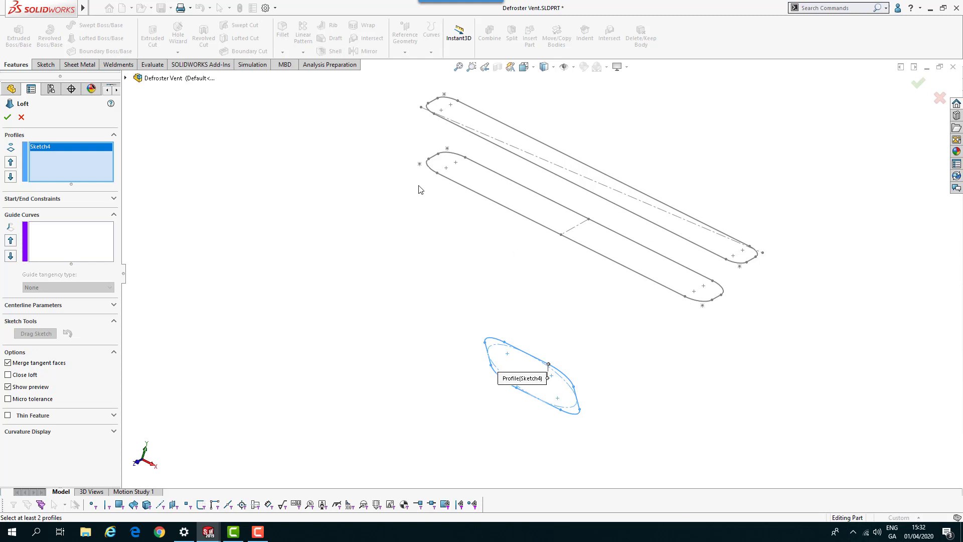
left_click(685, 297)
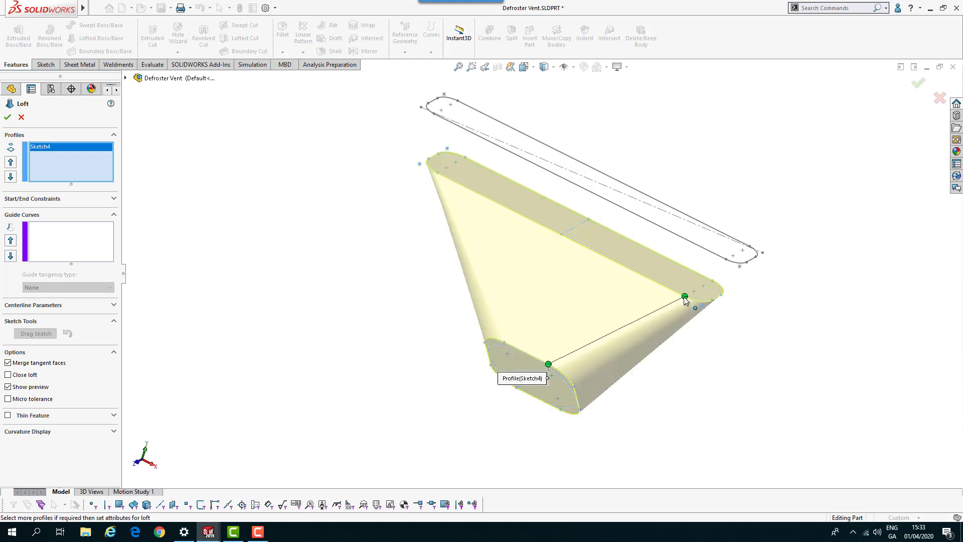
left_click(726, 260)
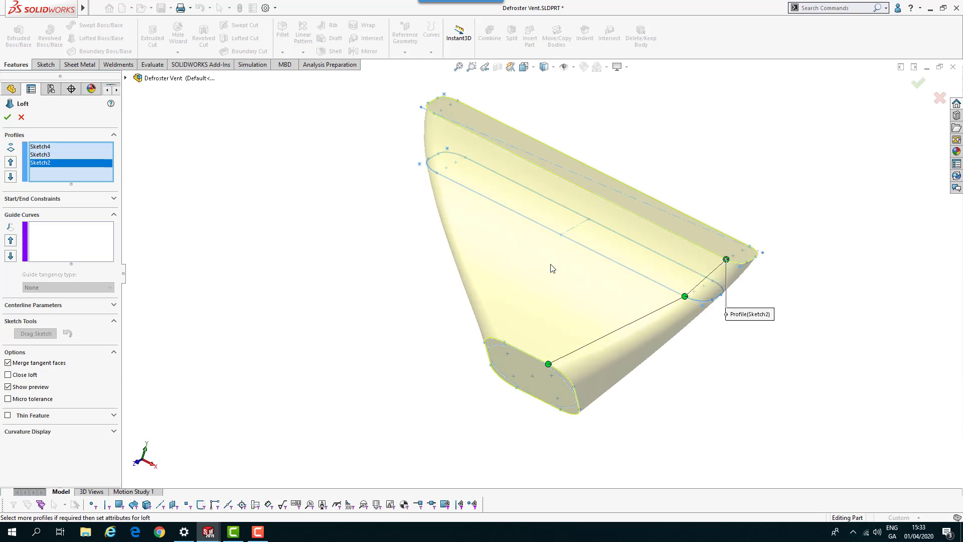
mouse_move(299, 271)
middle_mouse_down()
mouse_move(225, 202)
mouse_move(309, 276)
mouse_move(300, 281)
mouse_move(326, 290)
mouse_move(305, 294)
mouse_move(301, 309)
middle_mouse_up()
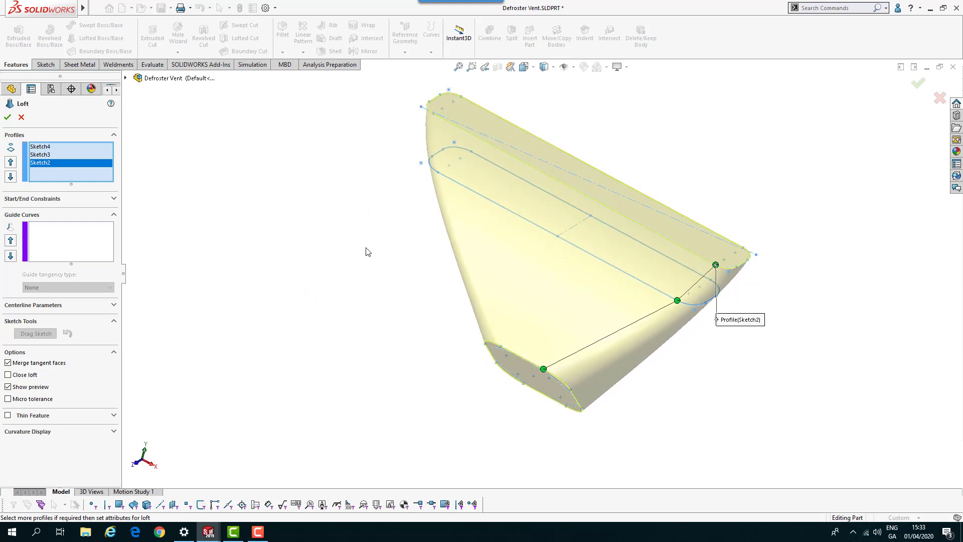
- Make the loft a thin feature with 0.090in walls and accept it as Loft-Thin1
left_click(7, 415)
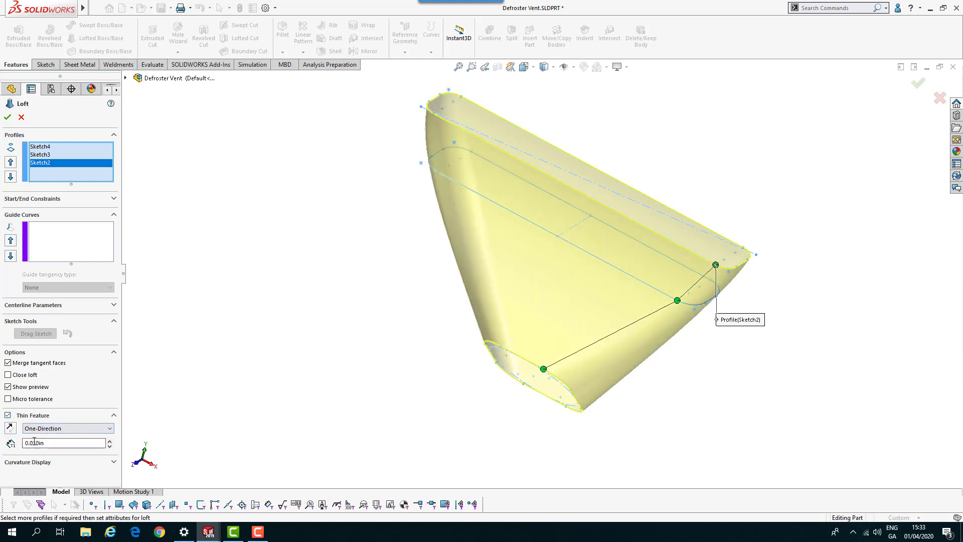
left_click(34, 443)
type("9")
left_click(7, 118)
middle_click_drag(423, 296, 397, 303)
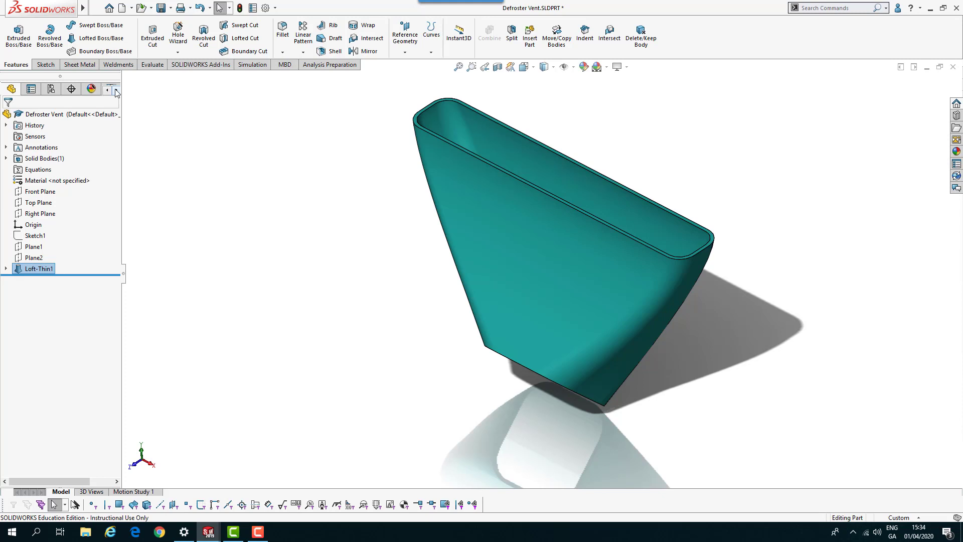
- Switch to the Prep Part document and inspect Sketch2's references
key("ctrl+Tab")
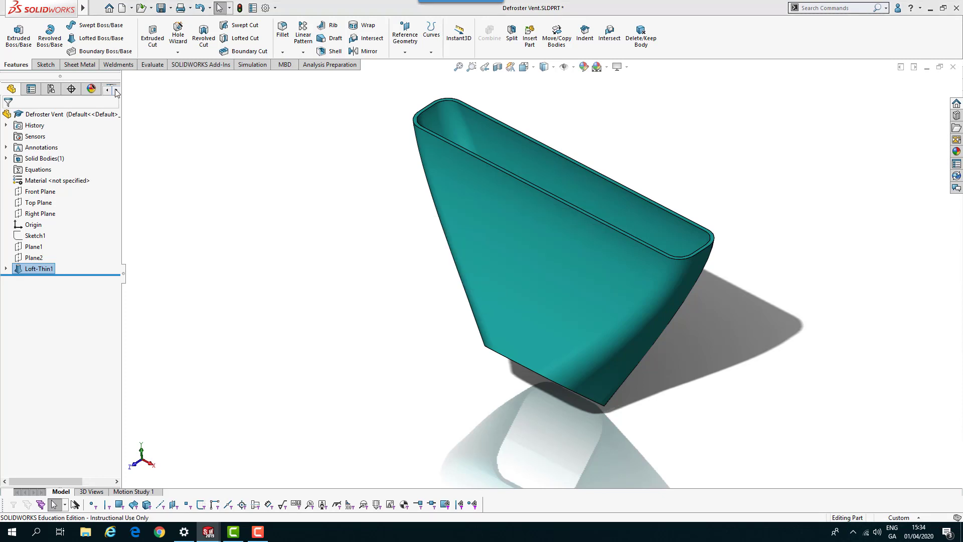
key("ctrl+Tab")
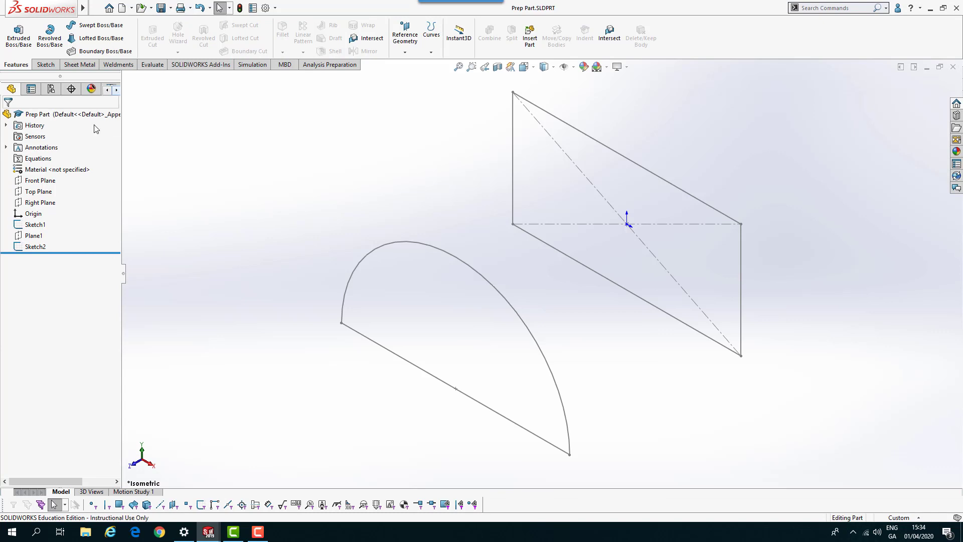
left_click(36, 246)
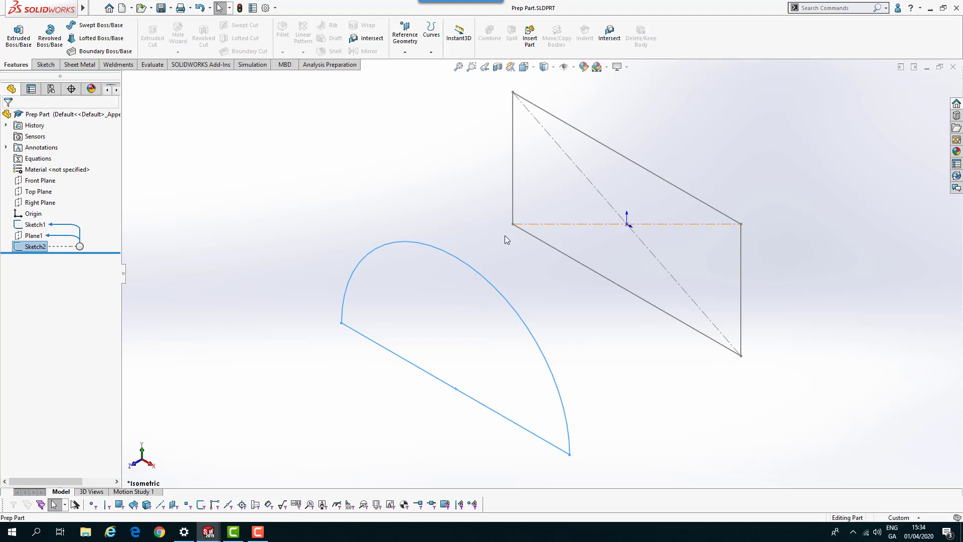
left_click(345, 196)
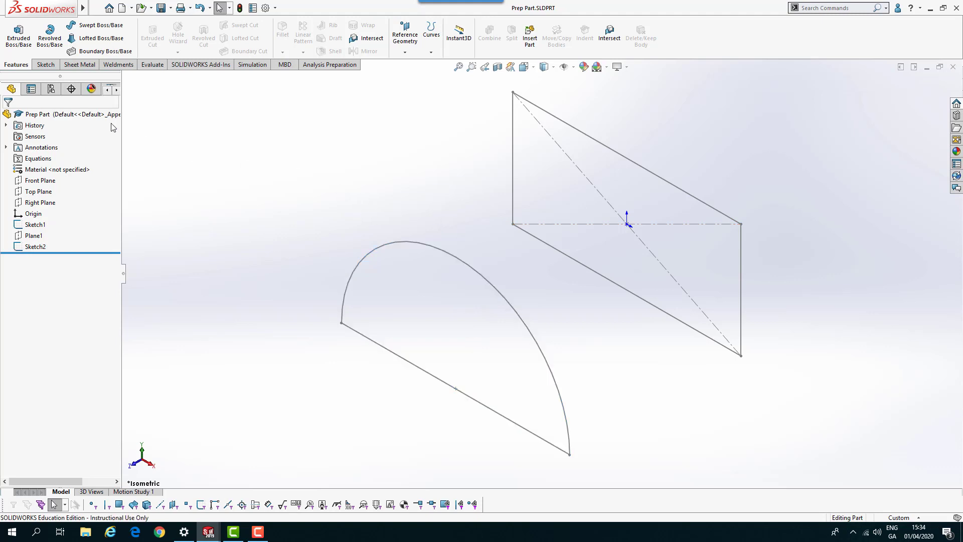
- Preview a trial loft from the arc Sketch2 to rectangle Sketch1, check the twist, then cancel it
left_click(86, 44)
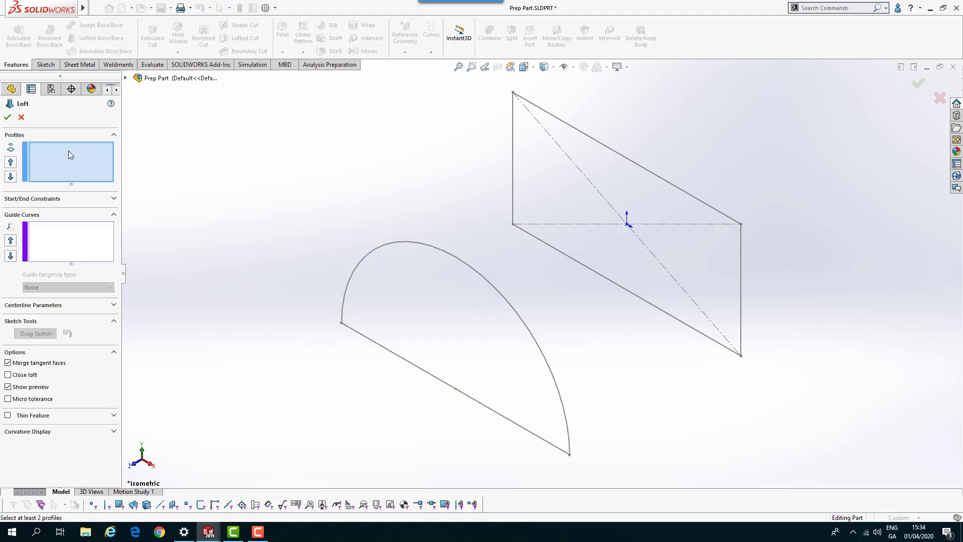
left_click(571, 454)
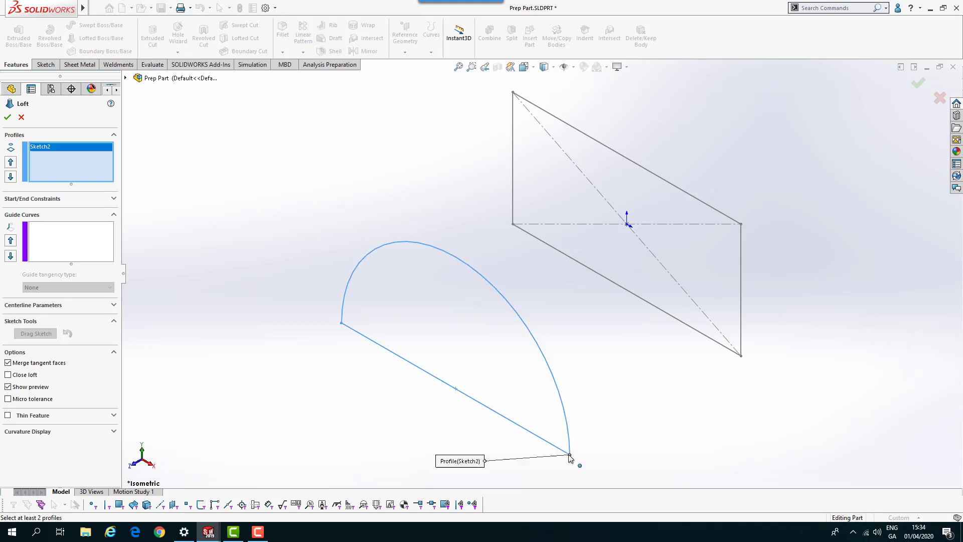
left_click(742, 357)
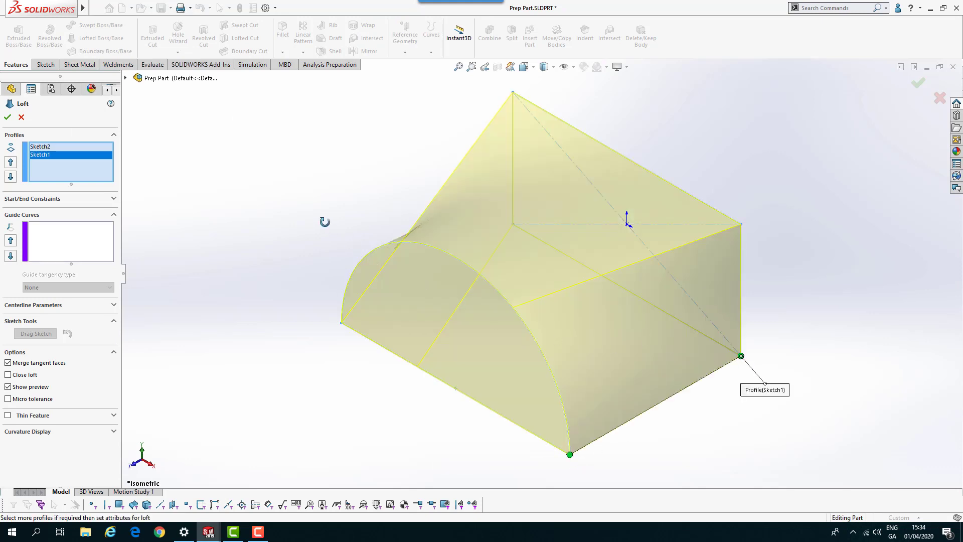
middle_click_drag(324, 221, 388, 210)
middle_click_drag(376, 280, 610, 203)
middle_click_drag(369, 273, 402, 323)
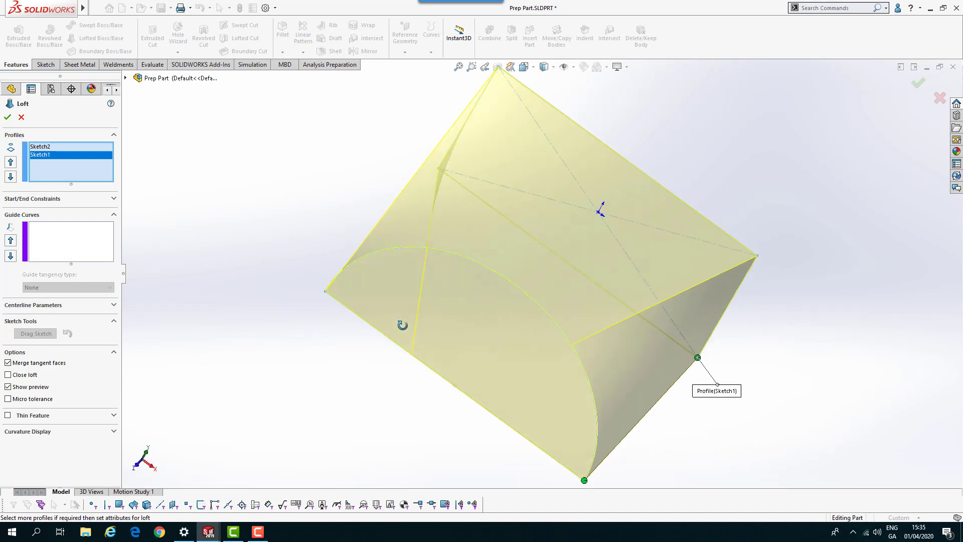
middle_click_drag(492, 276, 391, 304)
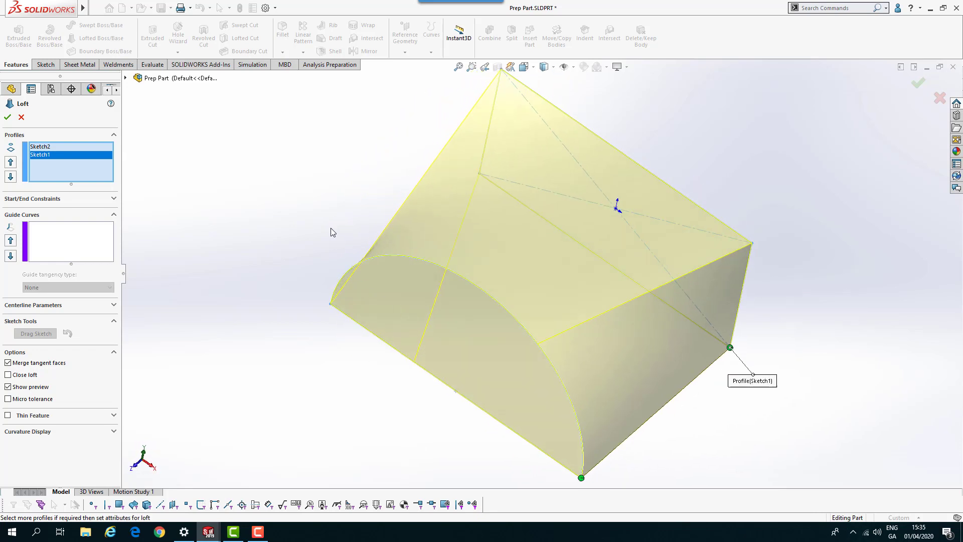
left_click(20, 119)
- Switch to Prep Part Good and check the radii and centres of Sketch2's arcs
key("ctrl+Tab")
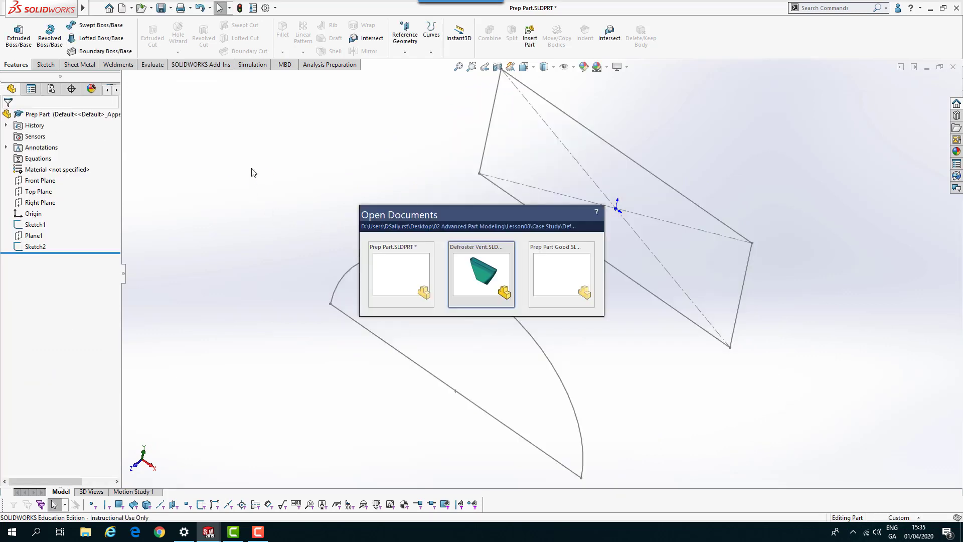
key("ctrl+Tab")
key("ctrl+7")
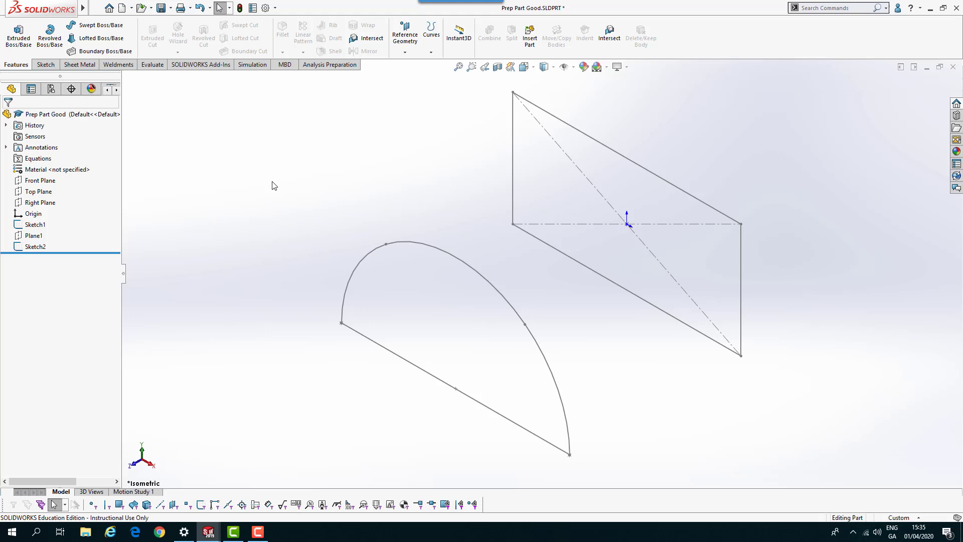
left_click(441, 253)
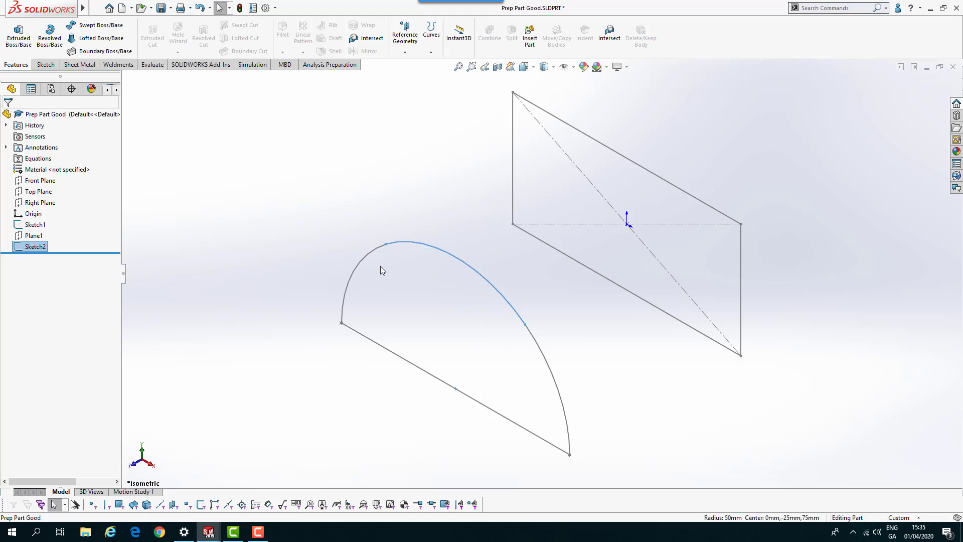
left_click(354, 267)
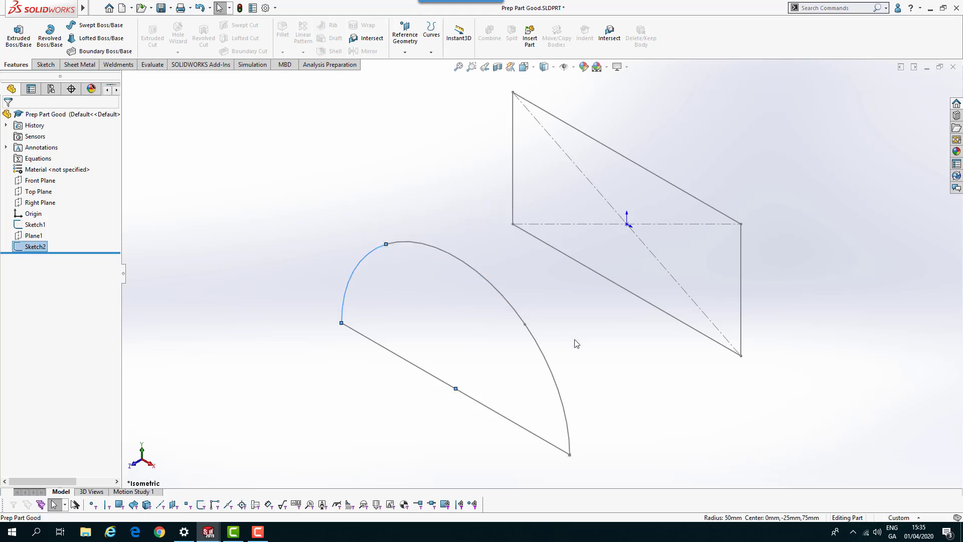
left_click(546, 357)
left_click(499, 387)
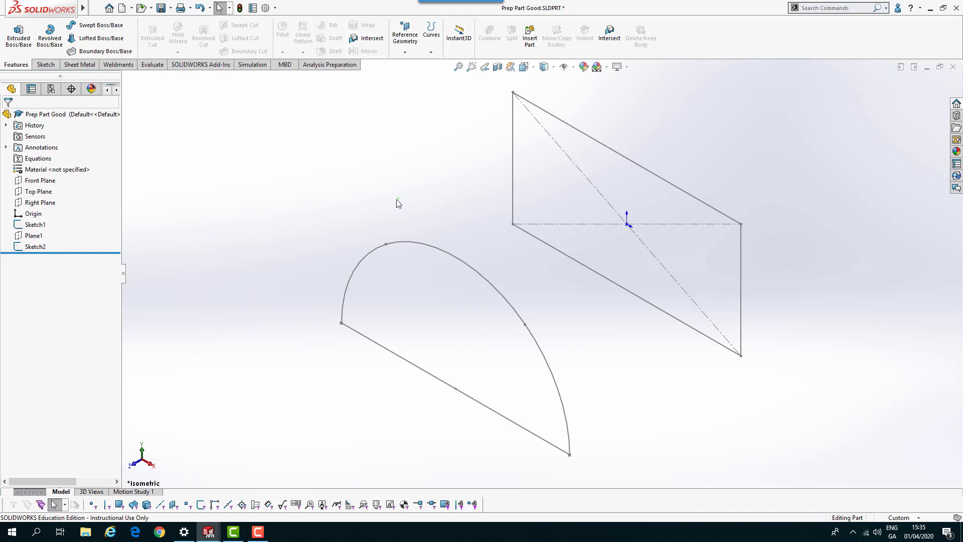
- Loft the arc sketch into the rectangle Sketch1 and accept it as Loft2
left_click(98, 38)
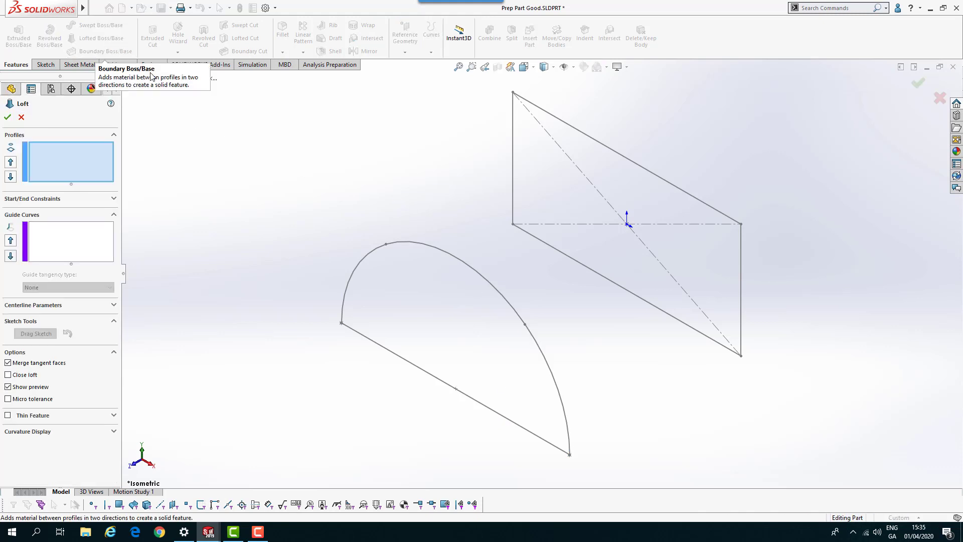
left_click(525, 325)
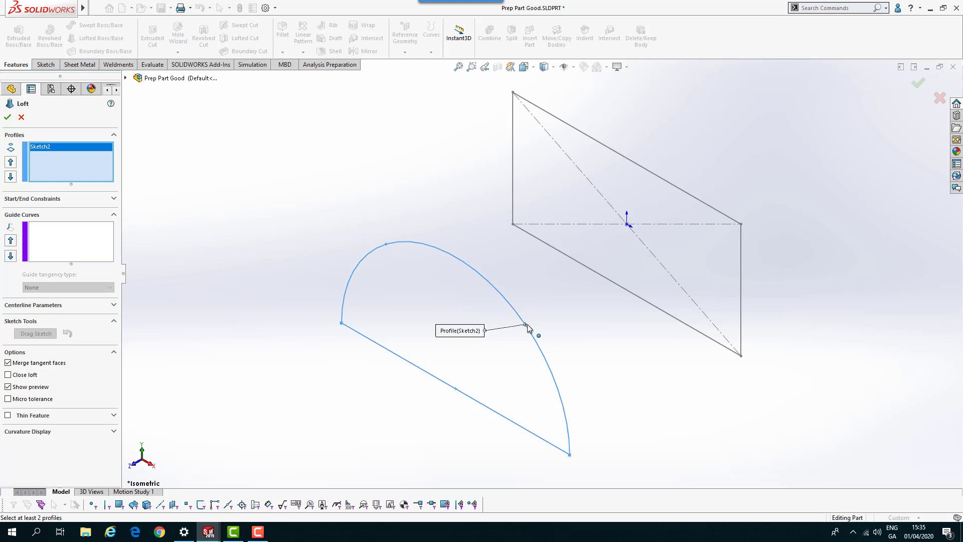
left_click(740, 225)
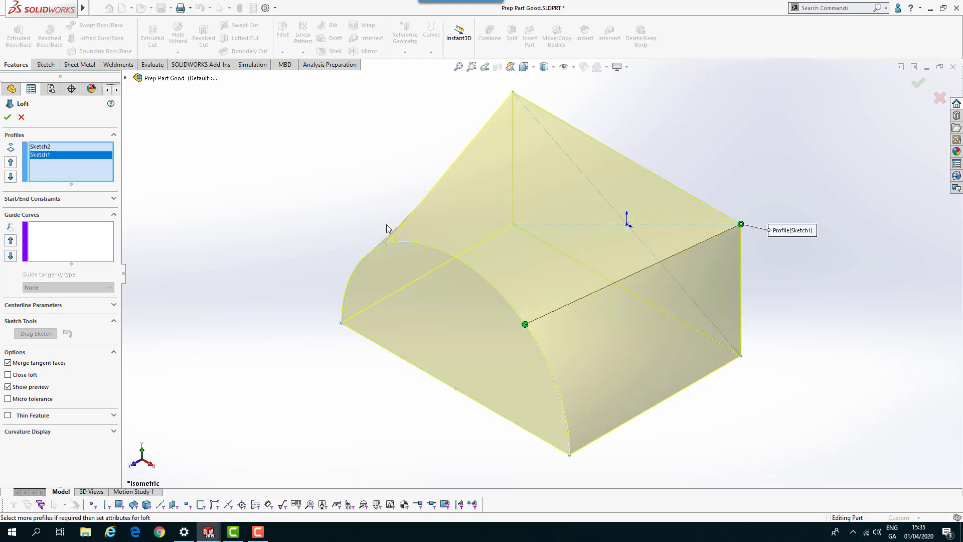
mouse_move(386, 228)
middle_mouse_down()
mouse_move(376, 204)
mouse_move(443, 193)
mouse_move(376, 174)
mouse_move(260, 185)
mouse_move(376, 181)
mouse_move(326, 206)
mouse_move(342, 187)
mouse_move(340, 196)
mouse_move(392, 218)
mouse_move(329, 230)
mouse_move(348, 206)
mouse_move(373, 228)
middle_mouse_up()
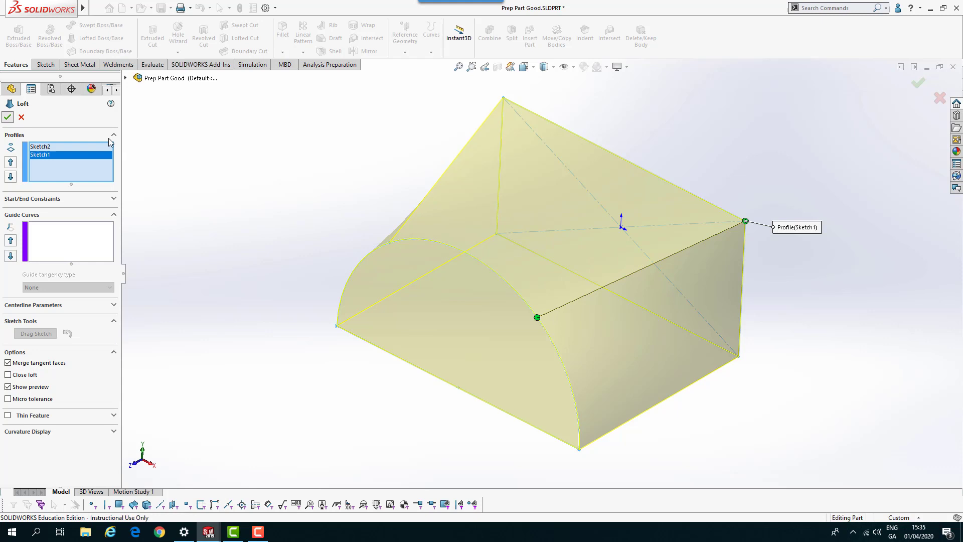
key("Return")
- Return to Defroster Vent and turn on Curvature display from the Evaluate tools, orbiting to inspect it
key("ctrl+Tab")
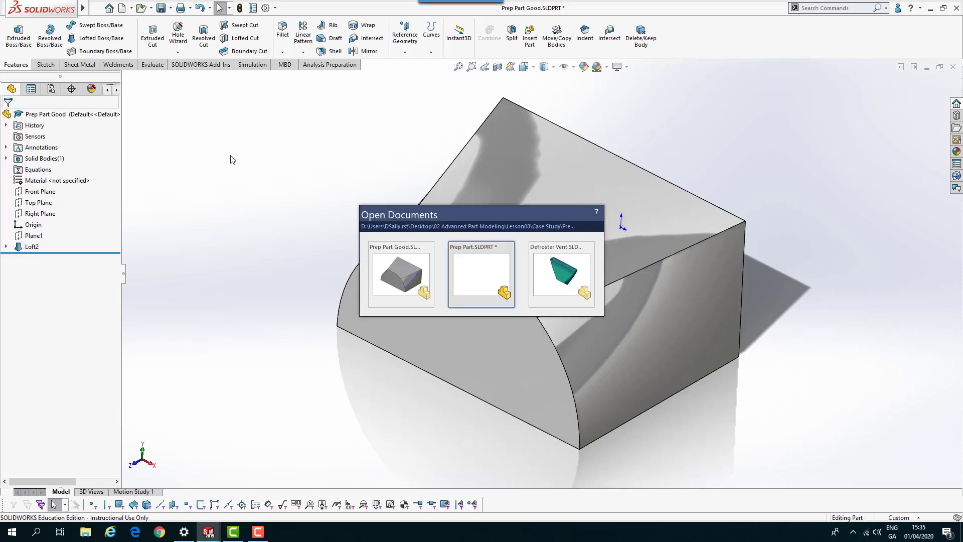
key("ctrl+Tab")
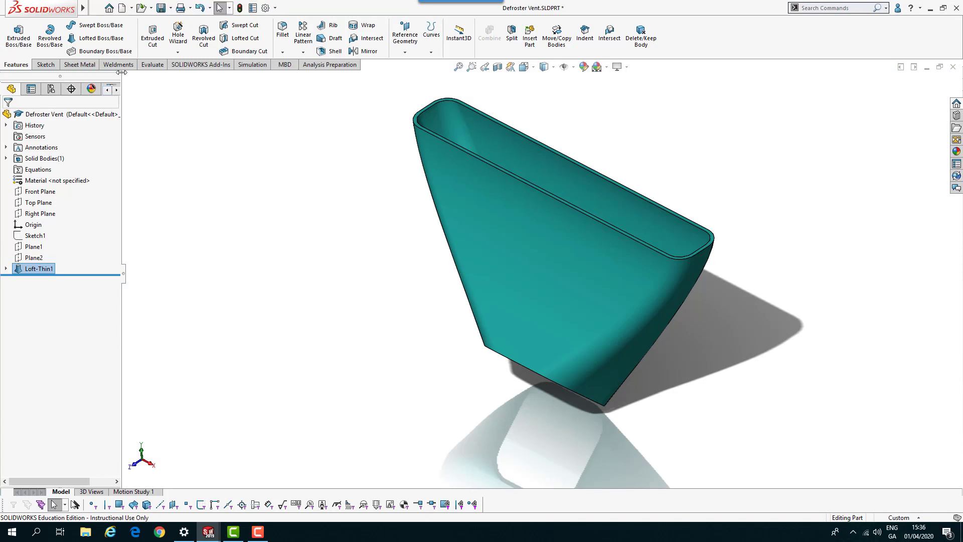
left_click(152, 65)
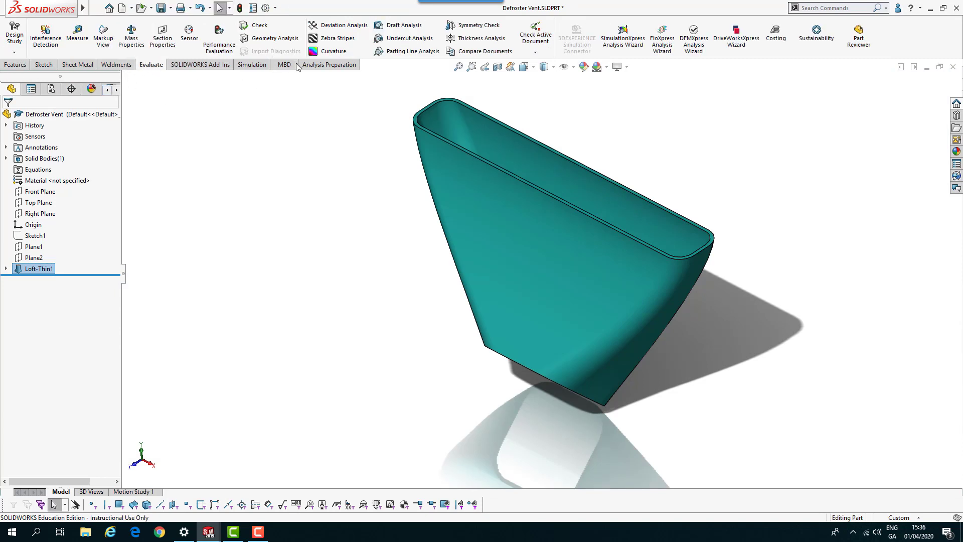
left_click(321, 51)
middle_click_drag(387, 258, 420, 182)
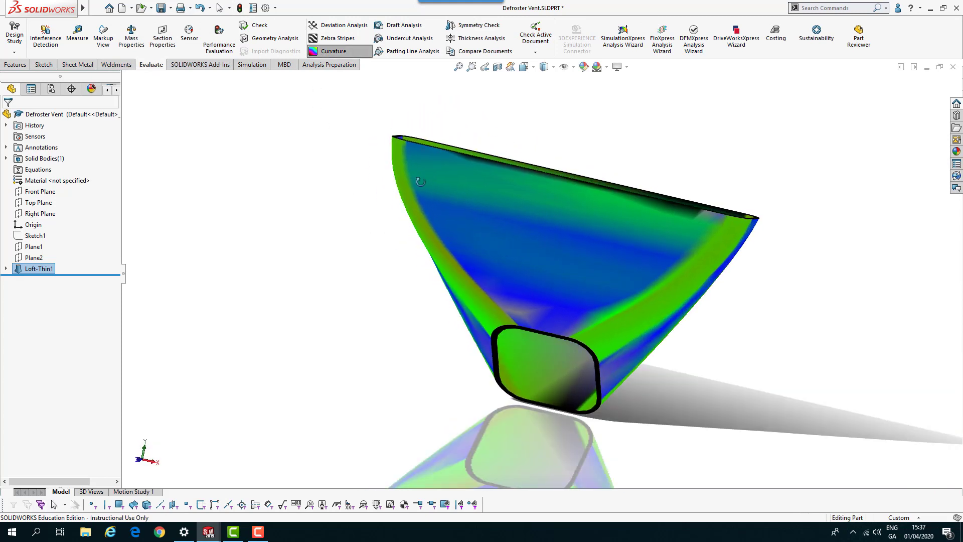
middle_click_drag(613, 269, 292, 226)
mouse_move(303, 271)
middle_mouse_down()
mouse_move(318, 254)
mouse_move(309, 257)
middle_mouse_up()
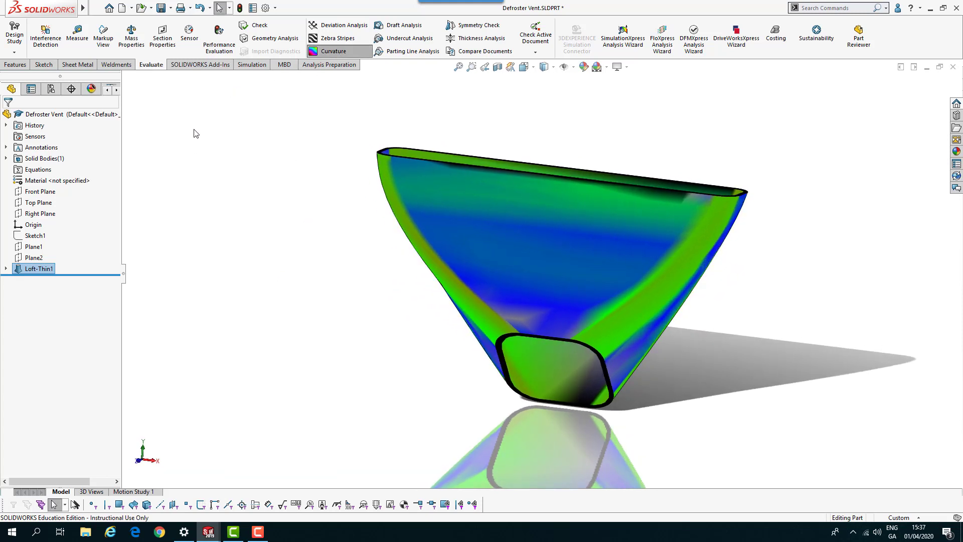
- Edit Loft-Thin1, toggle the Merge tangent faces option, rebuild and inspect the vent
right_click(36, 270)
left_click(43, 240)
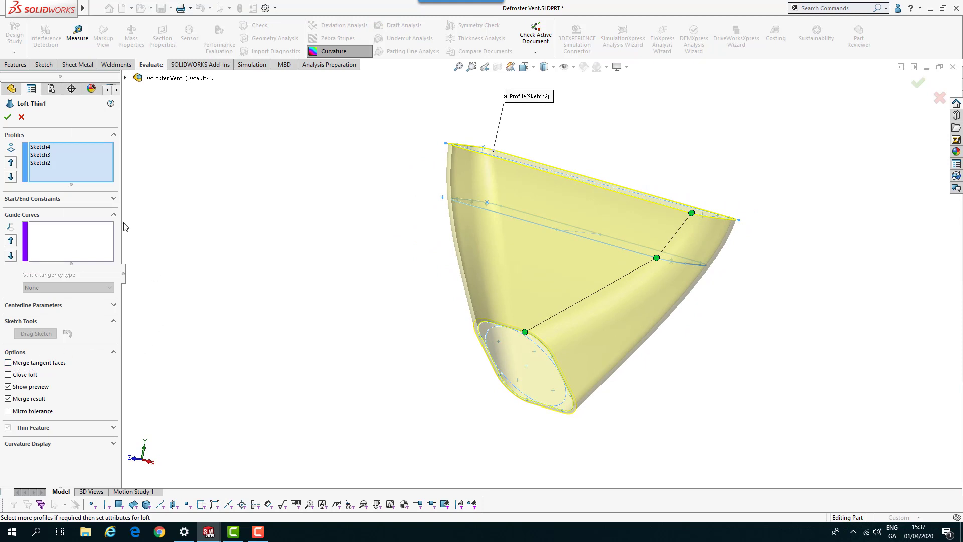
left_click(8, 117)
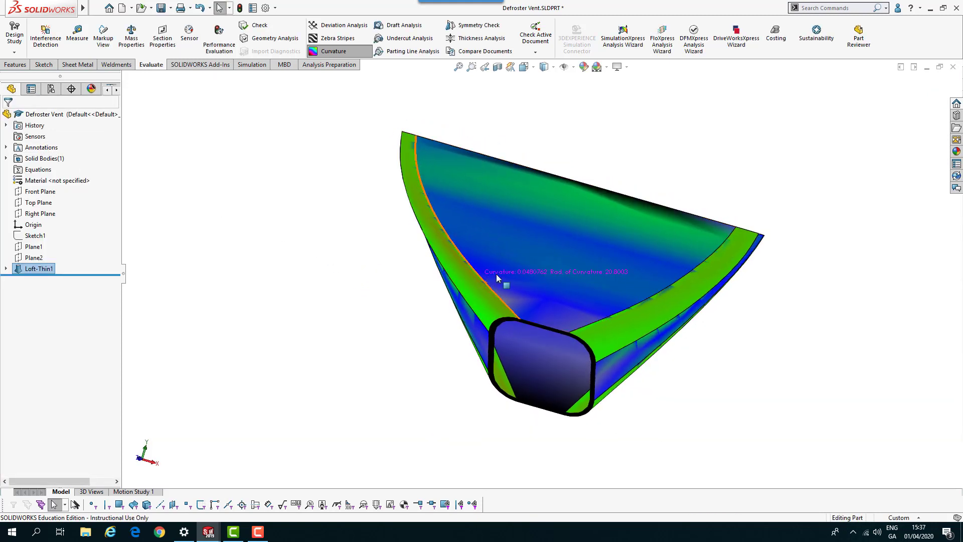
middle_click_drag(396, 335, 454, 296)
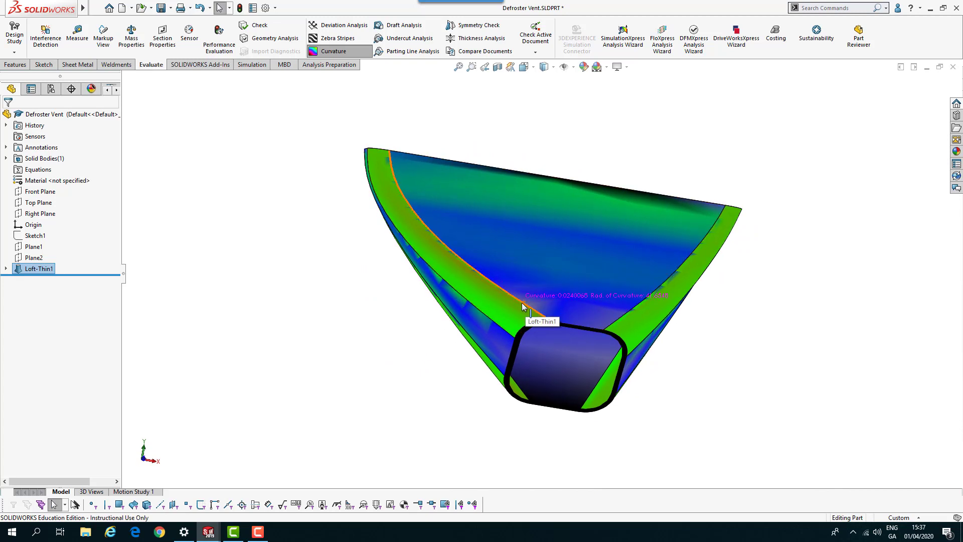
middle_click_drag(627, 381, 514, 271)
middle_click_drag(606, 341, 607, 401)
- Rebuild Loft-Thin1 with tangent faces merged and turn off the curvature colouring
right_click(44, 271)
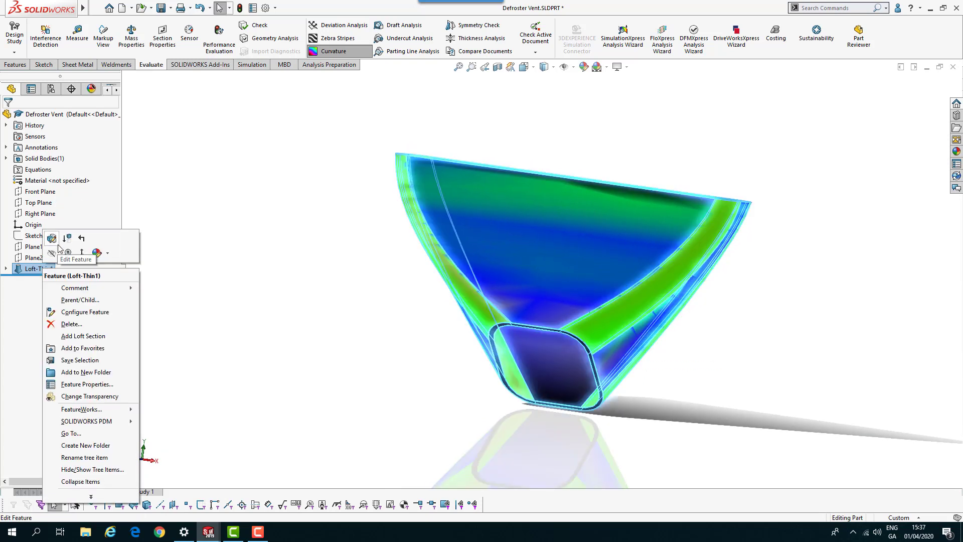
left_click(52, 240)
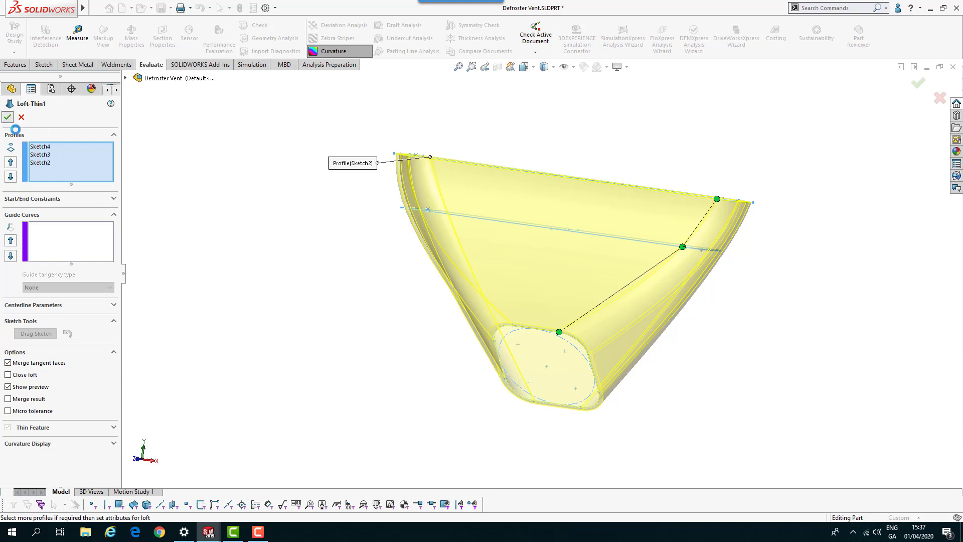
left_click(8, 117)
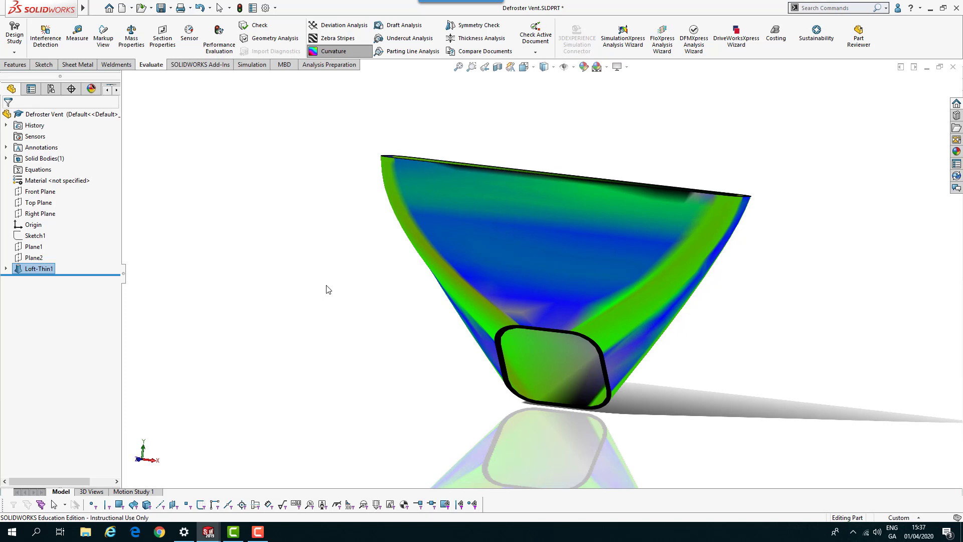
left_click(333, 52)
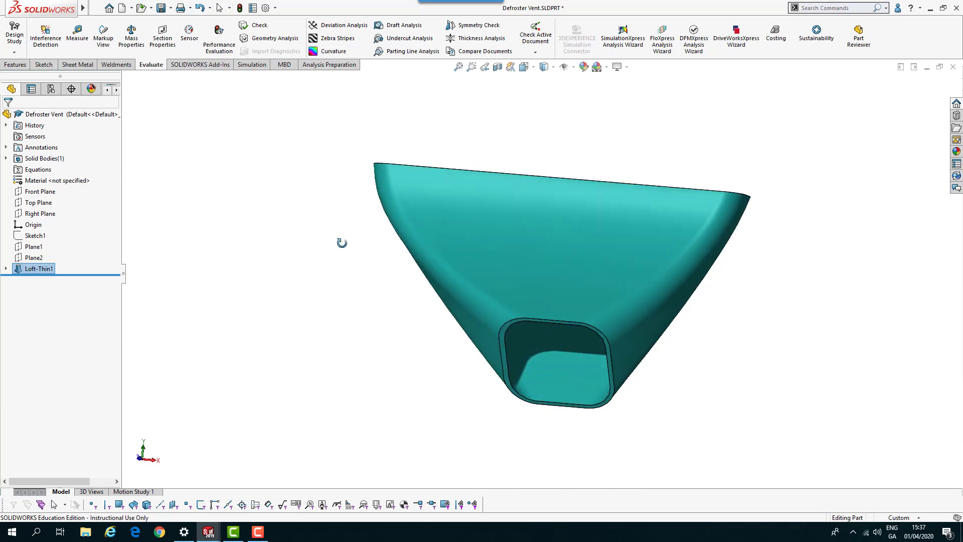
- Rebuild Loft-Thin1 without merged tangent faces to see the seams, then merge them again
right_click(48, 270)
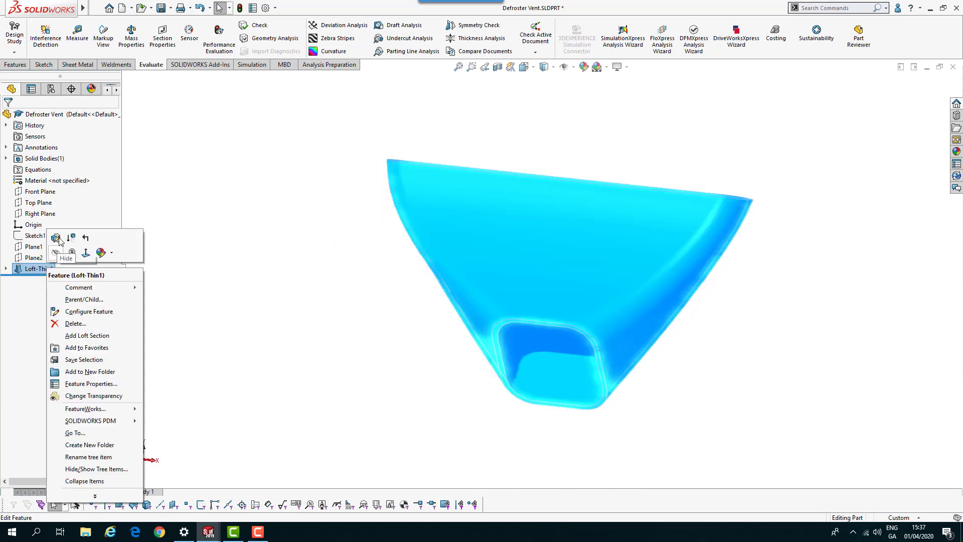
left_click(56, 237)
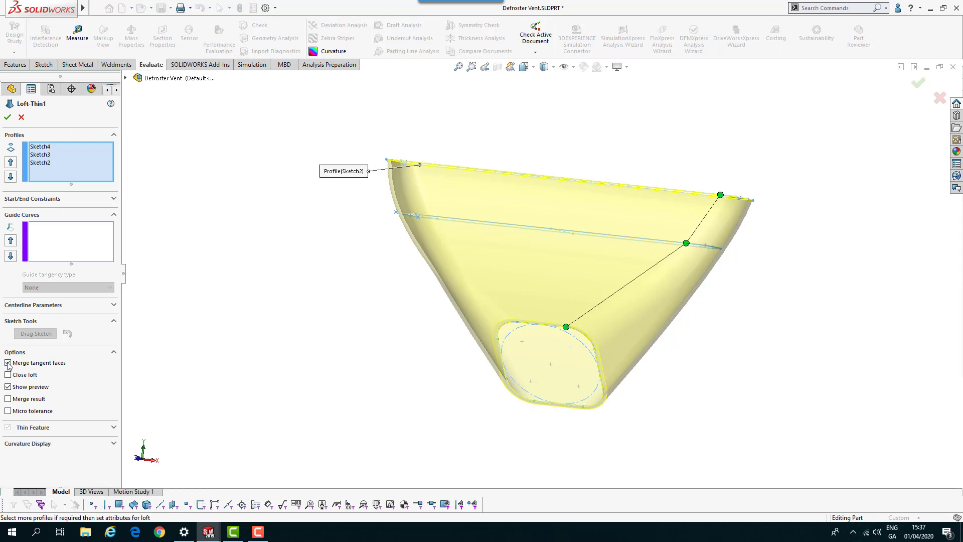
left_click(8, 117)
middle_click_drag(300, 237, 176, 271)
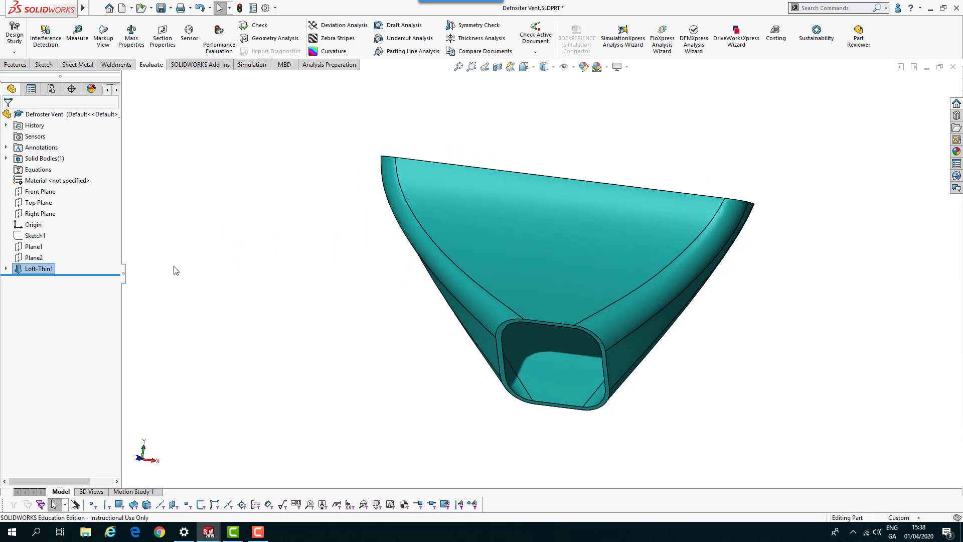
right_click(41, 269)
left_click(51, 239)
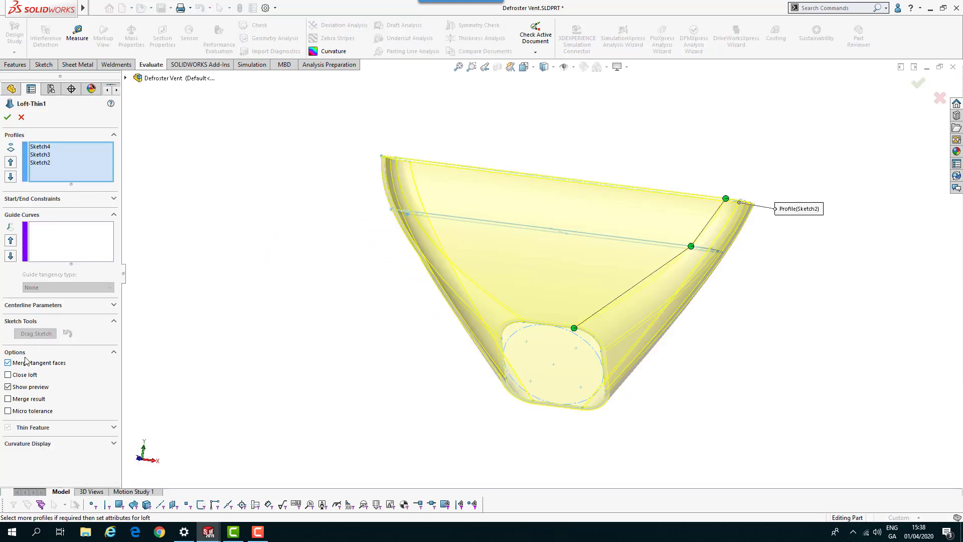
left_click(8, 118)
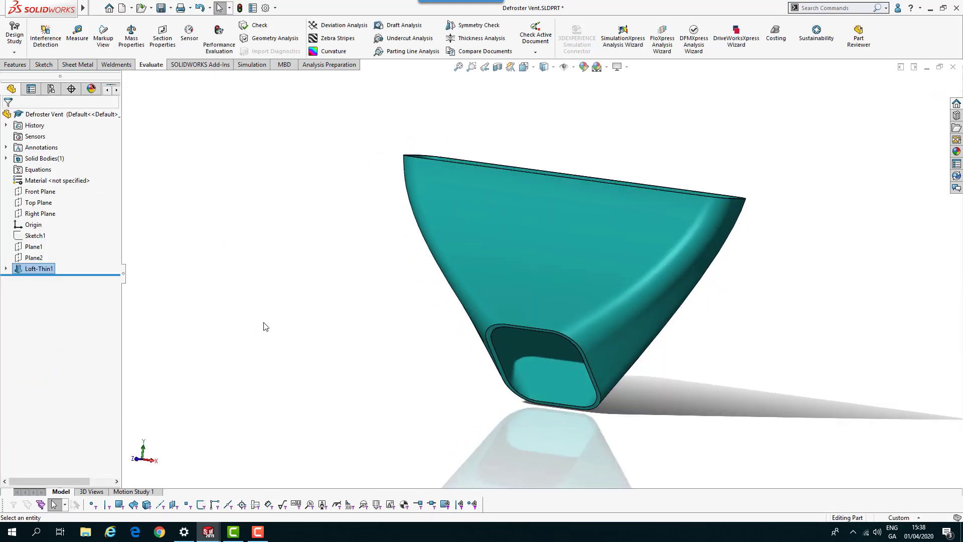
middle_click_drag(272, 327, 430, 341)
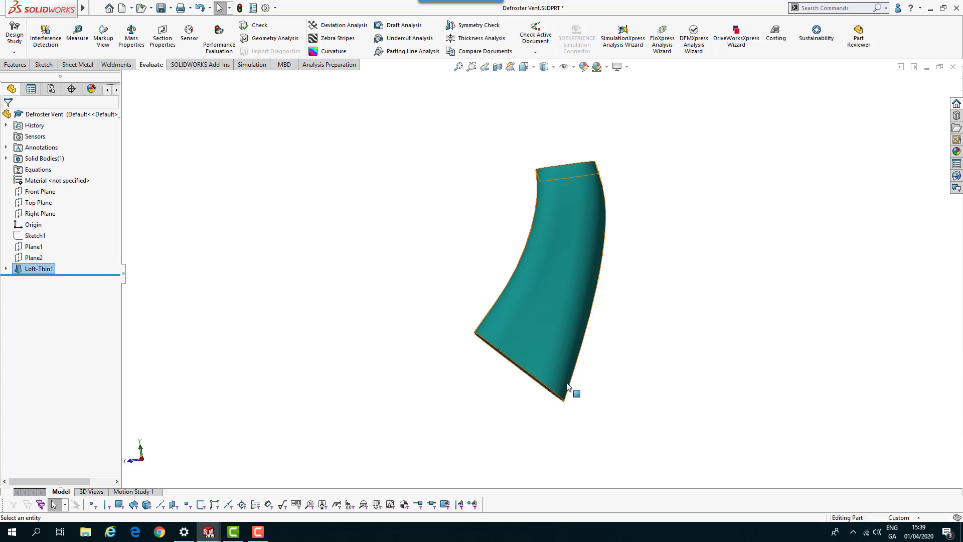
- Edit Loft-Thin1 and set its start constraint to Normal To Profile at 0.00deg with tangent length 1
right_click(47, 272)
right_click(42, 269)
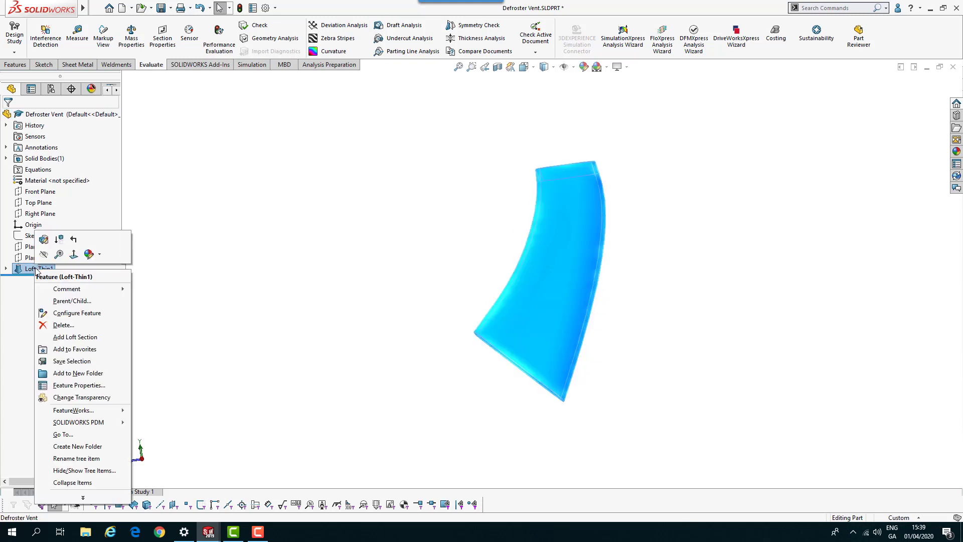
left_click(44, 239)
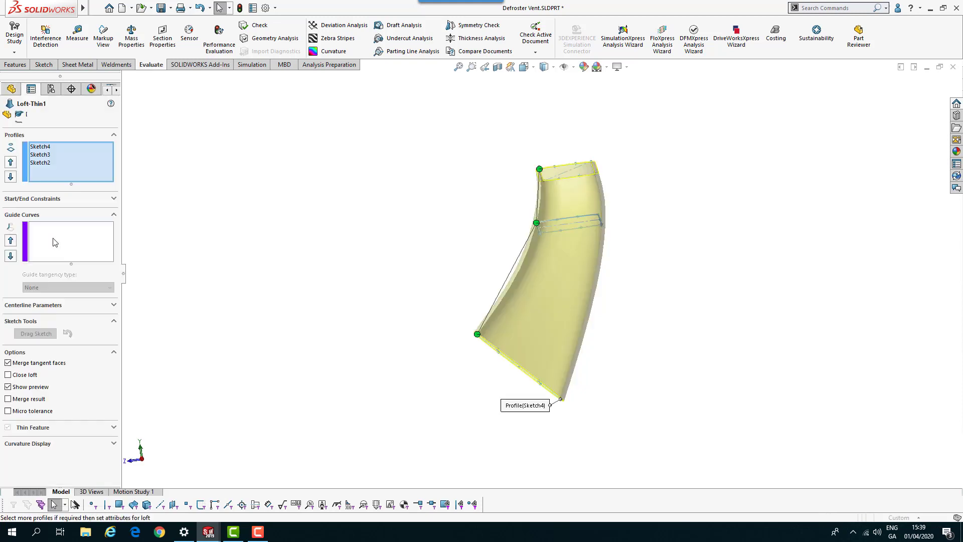
left_click(114, 200)
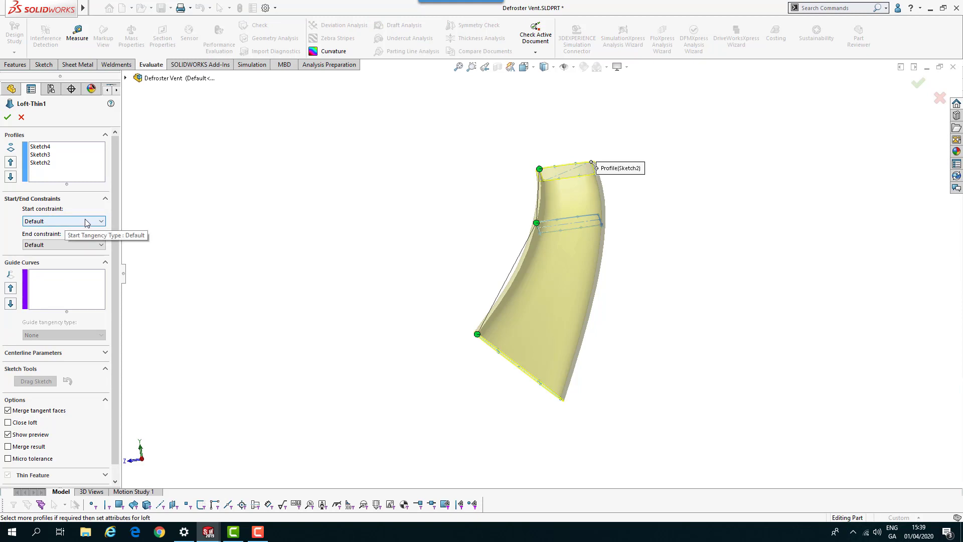
mouse_move(447, 249)
middle_mouse_down()
mouse_move(454, 284)
mouse_move(448, 256)
middle_mouse_up()
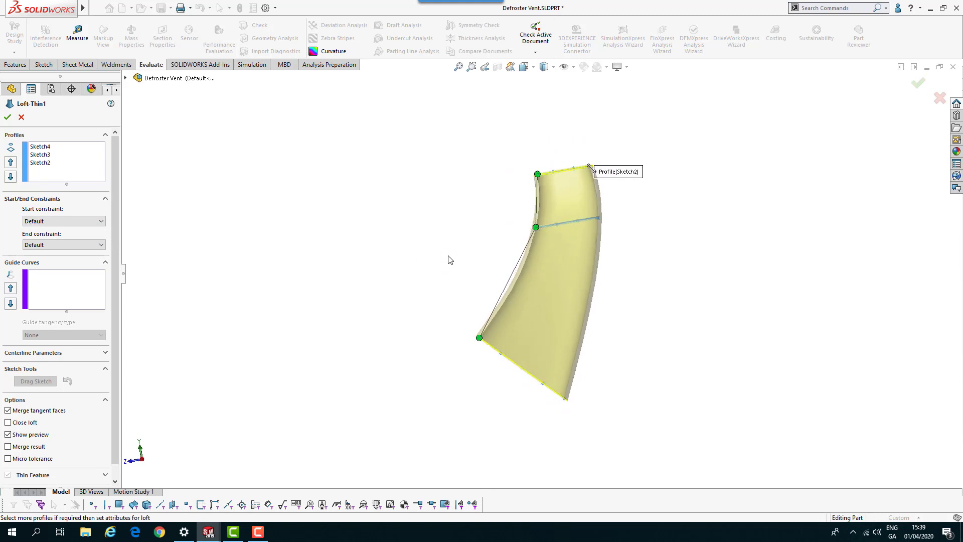
left_click(96, 227)
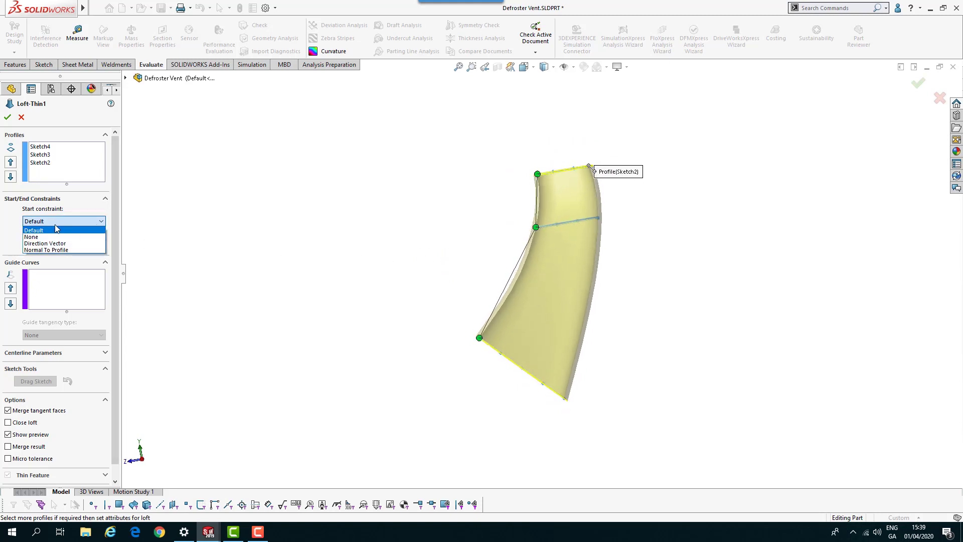
left_click(70, 251)
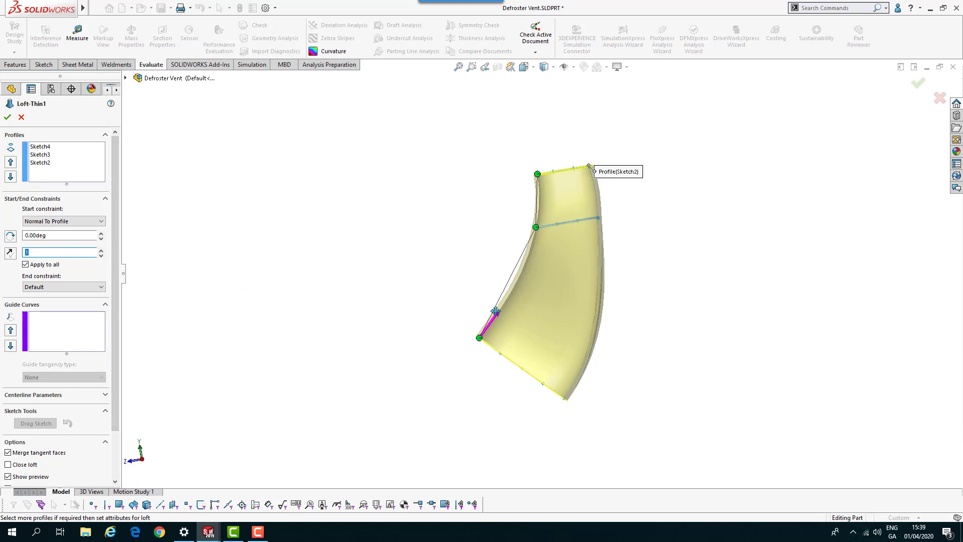
left_click_drag(496, 313, 500, 308)
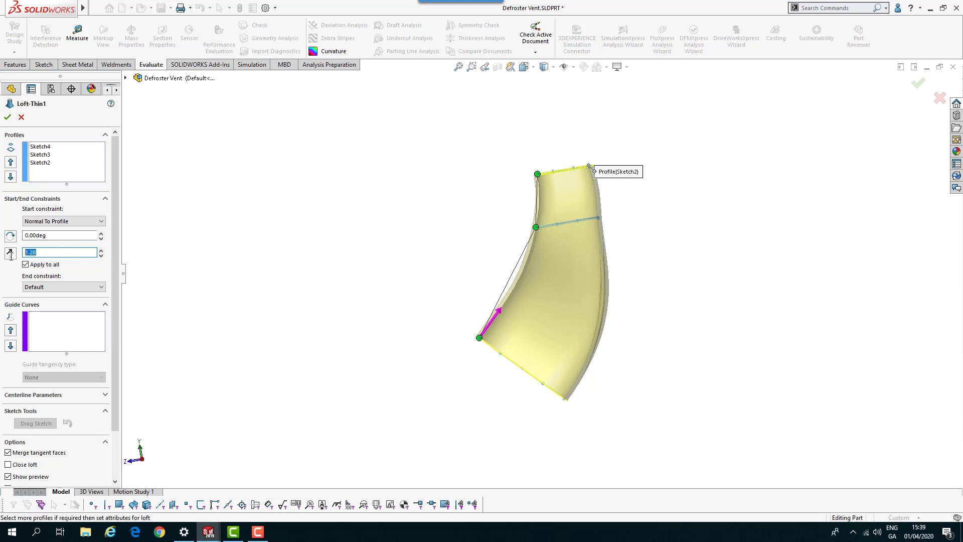
type("1")
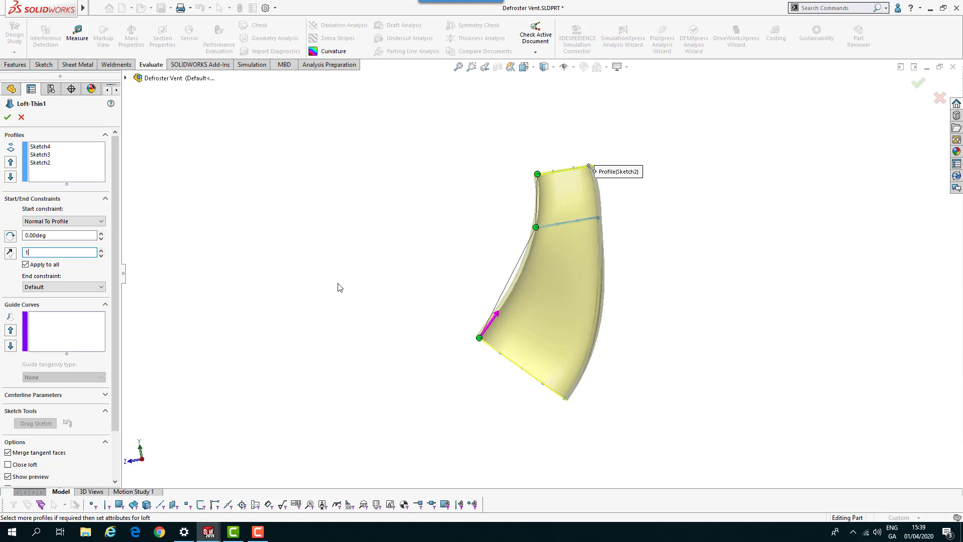
- Set the loft's end constraint to Normal To Profile too and accept the rebuilt Loft-Thin1
left_click(95, 289)
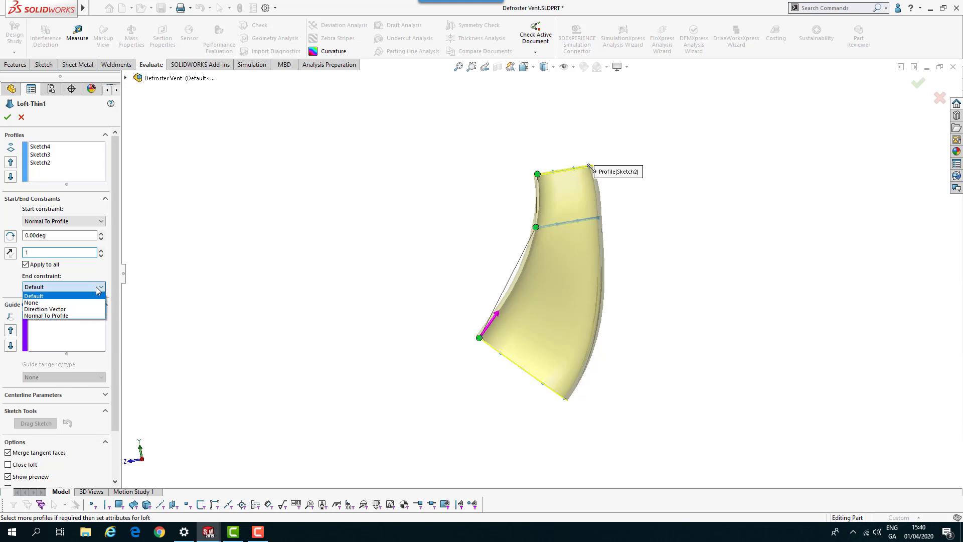
left_click(72, 316)
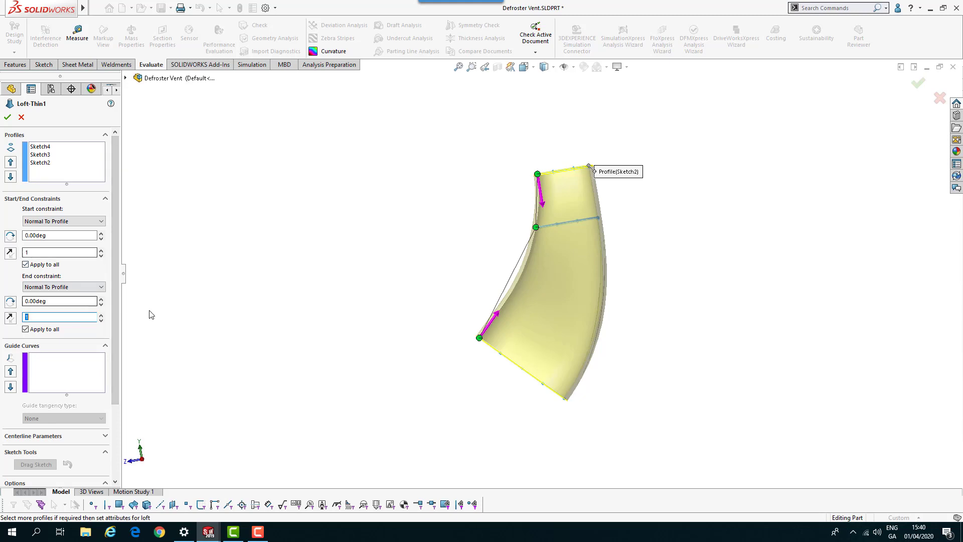
middle_click_drag(357, 293, 357, 260)
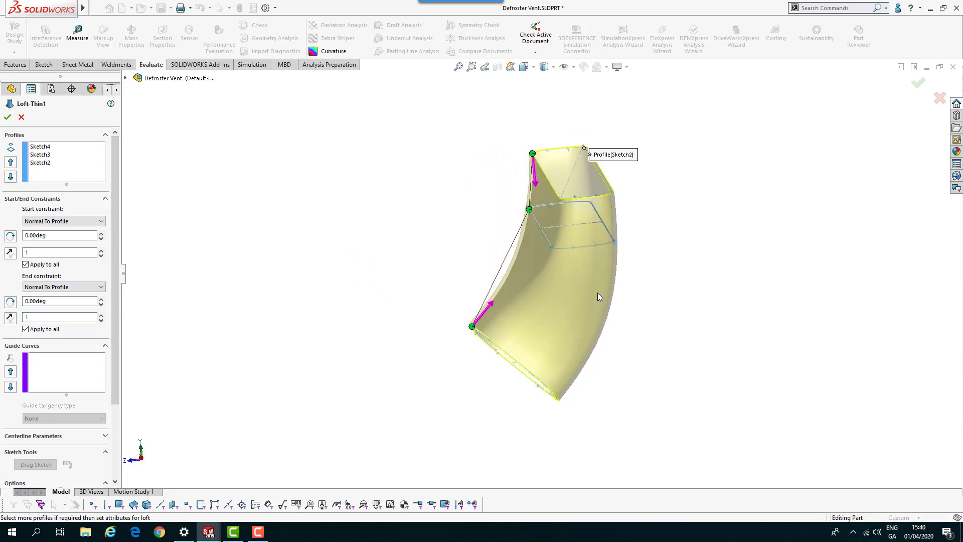
left_click(8, 118)
middle_click_drag(301, 251, 324, 280)
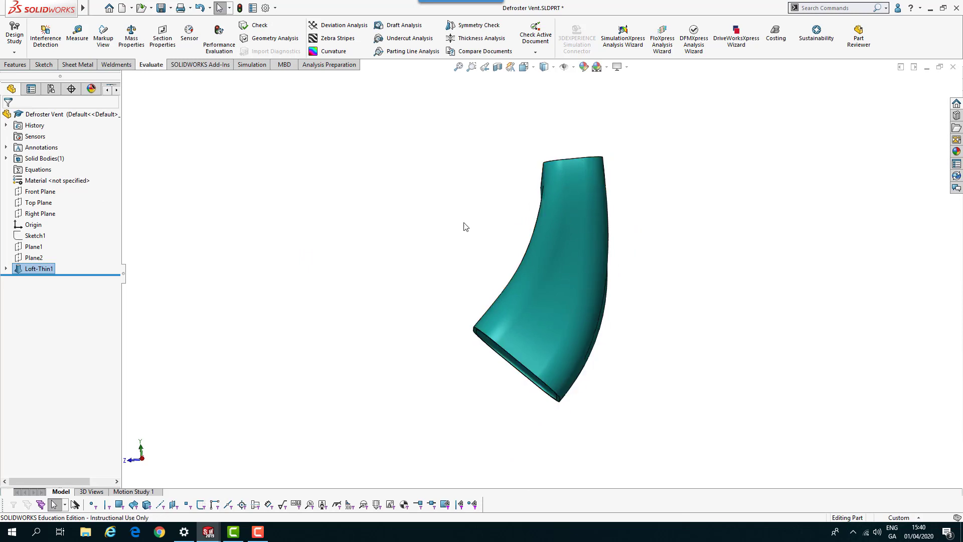
- Save As the part, adding ' Loft' to make 'Defroster Vent Loft.SLDPRT'
middle_click_drag(448, 224, 471, 258)
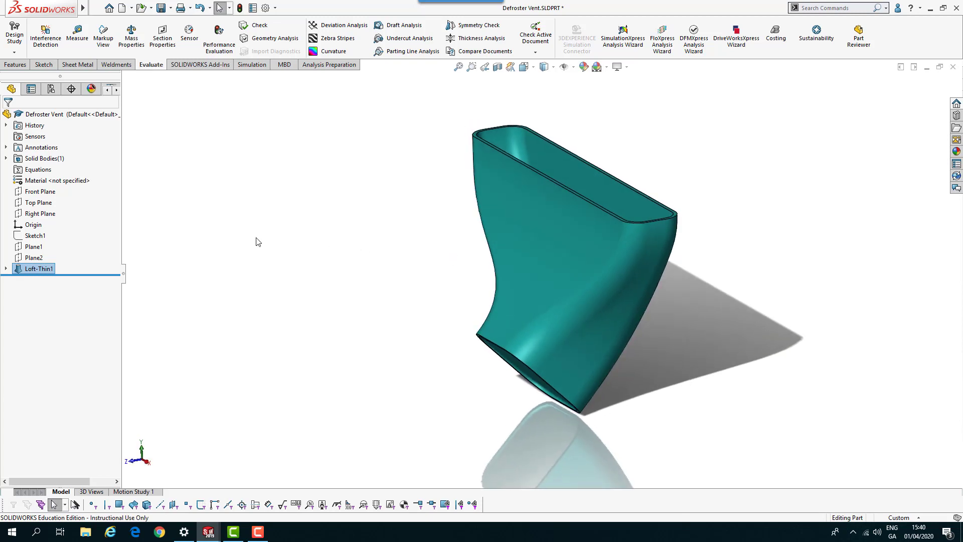
left_click(171, 8)
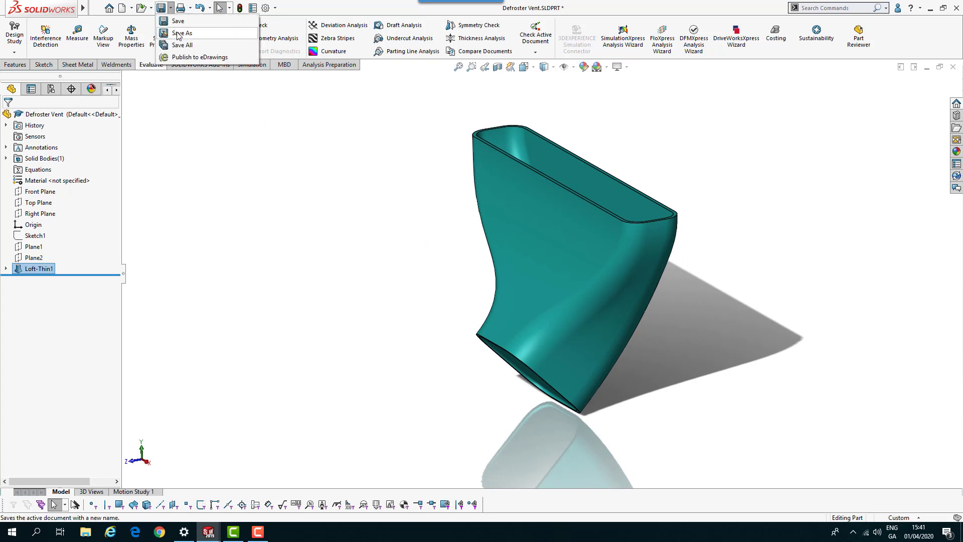
left_click(178, 34)
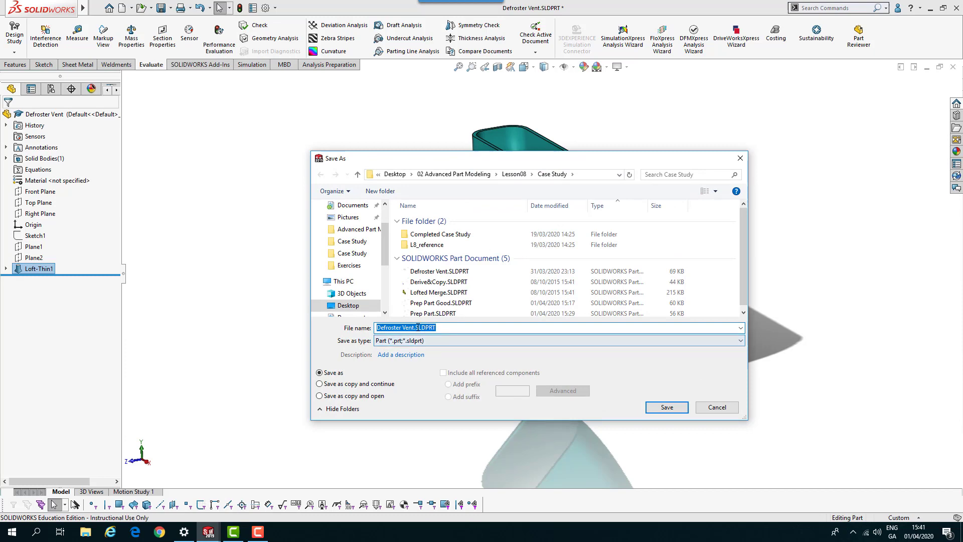
left_click(416, 327)
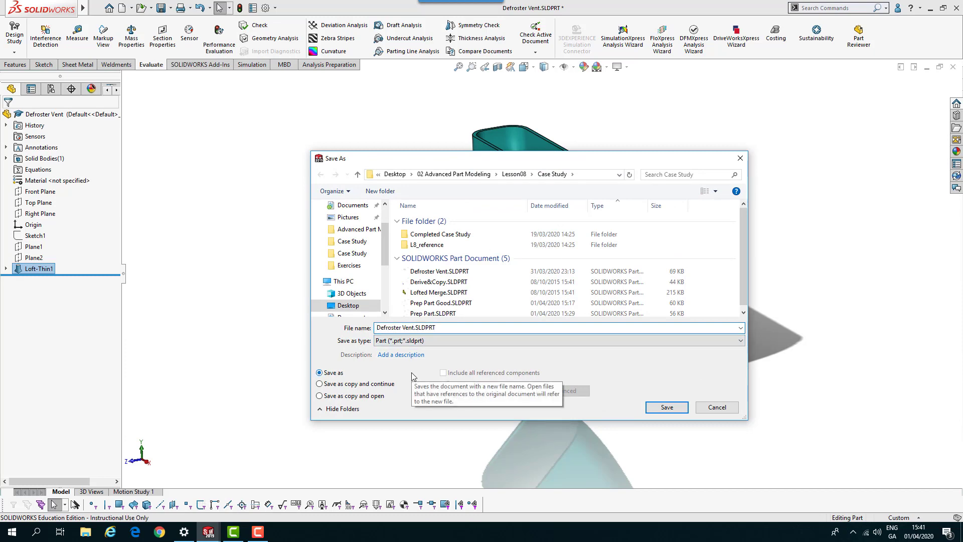
type("Loft")
key("Return")
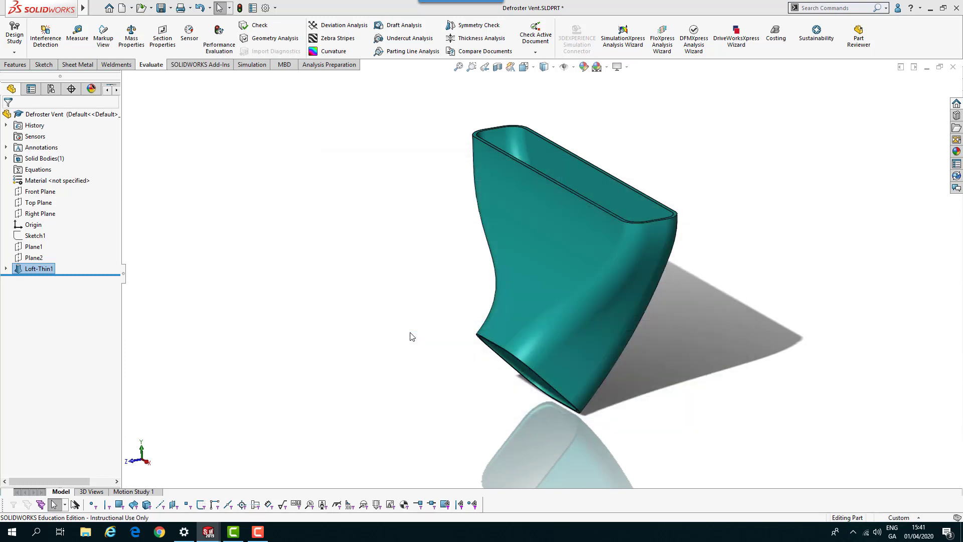
- Use Save as copy and open, replacing 'Loft' with 'Boundary' in the file name
left_click(171, 8)
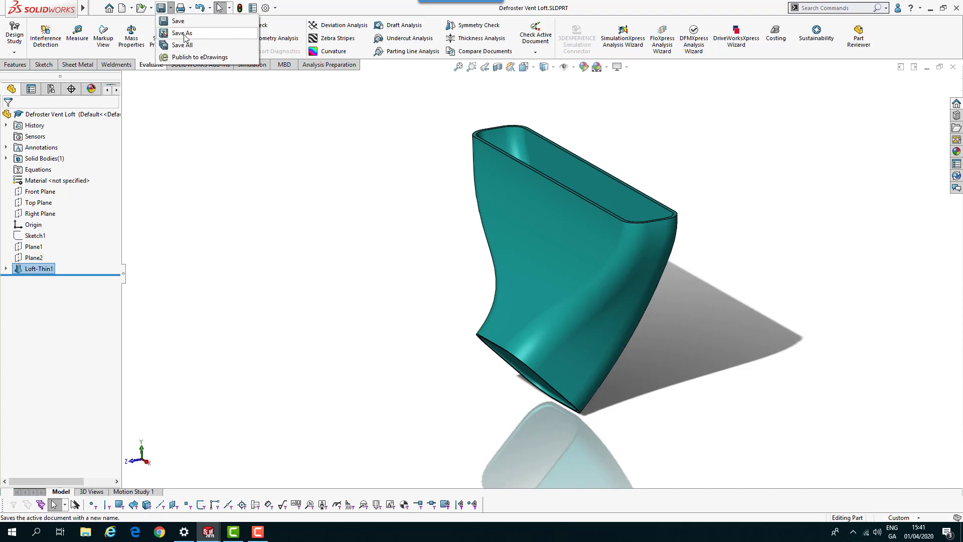
left_click(182, 33)
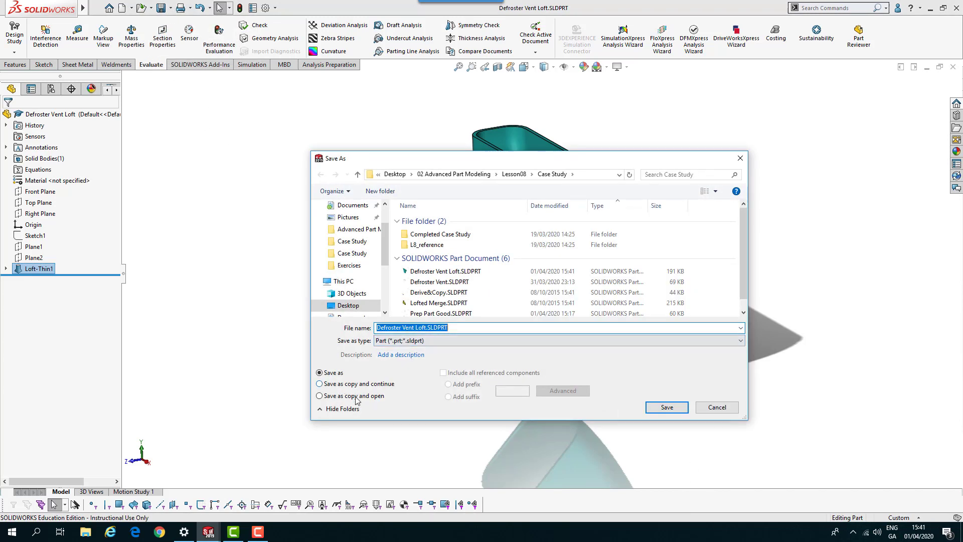
left_click(358, 398)
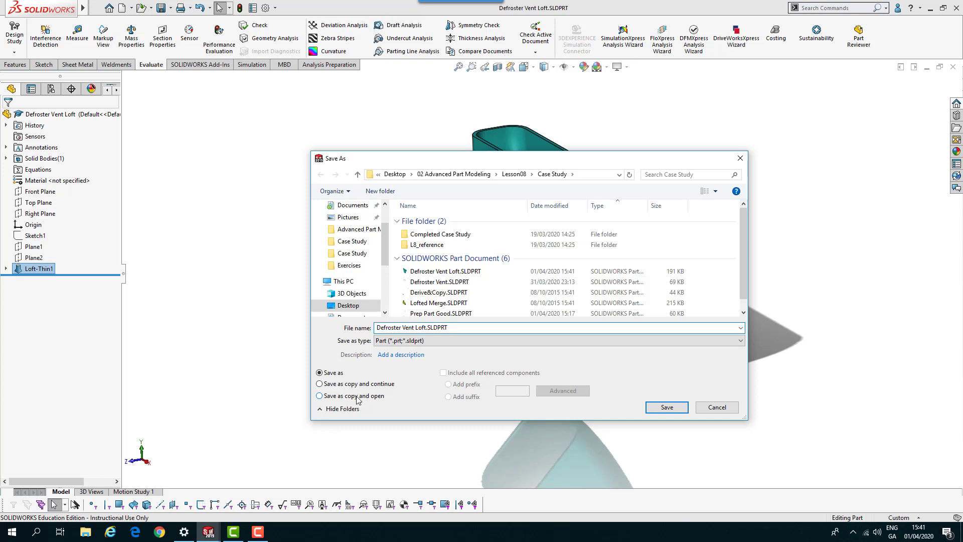
triple_click(422, 328)
left_click(419, 327)
key("BackSpace")
key("BackSpace")
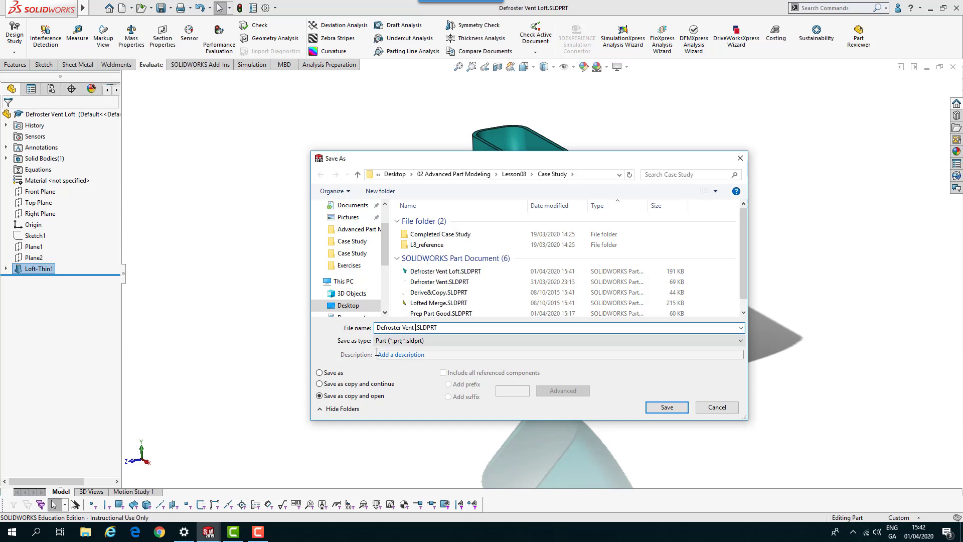
type("Boundary")
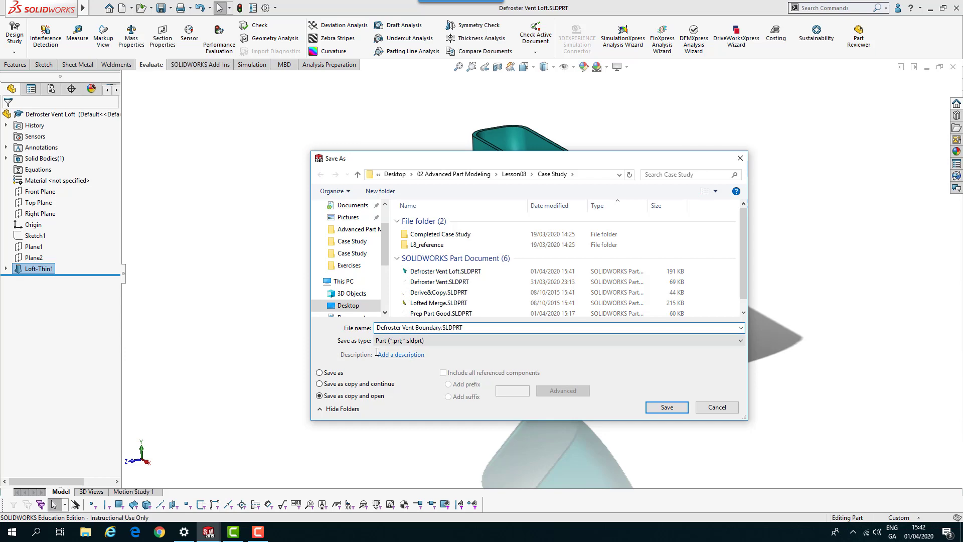
key("Return")
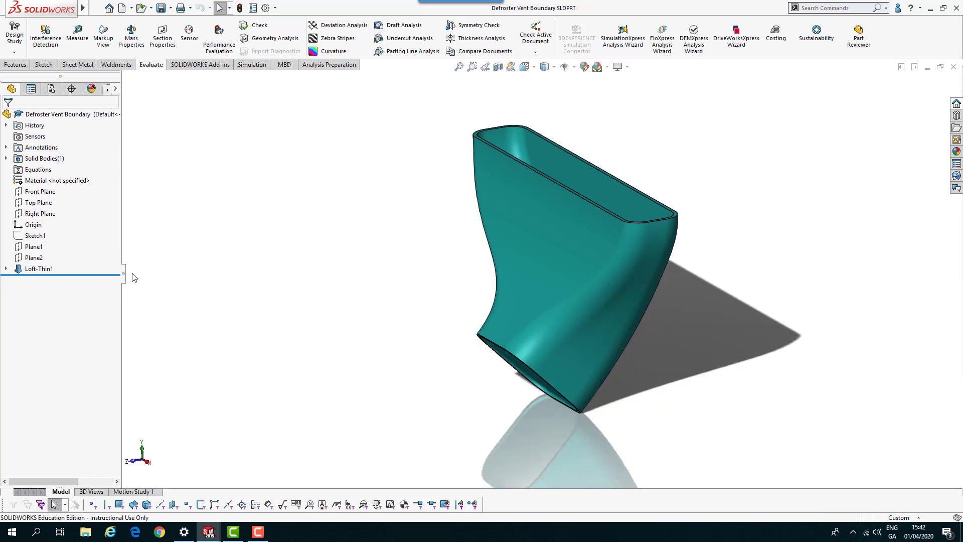
- Delete the Loft-Thin1 feature from the FeatureManager tree and confirm the deletion
right_click(49, 271)
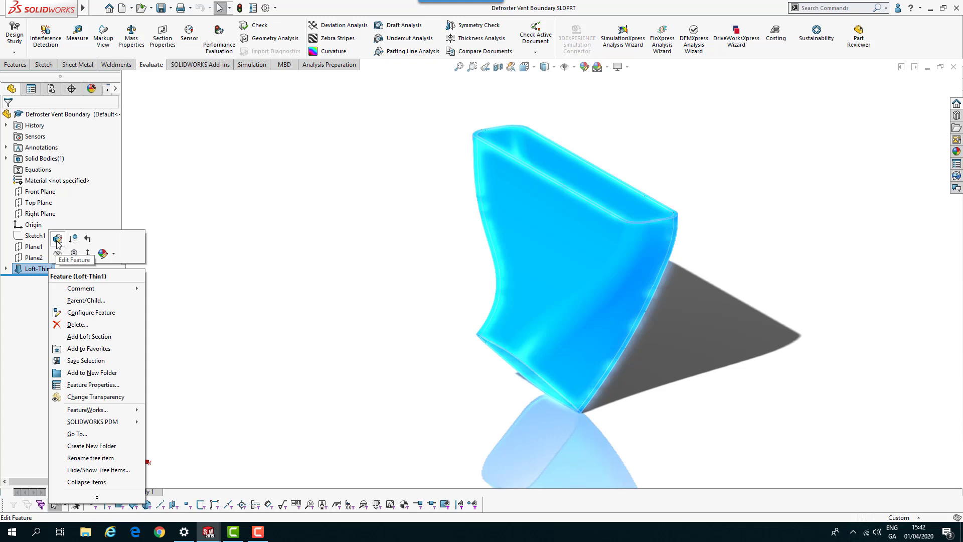
left_click(76, 324)
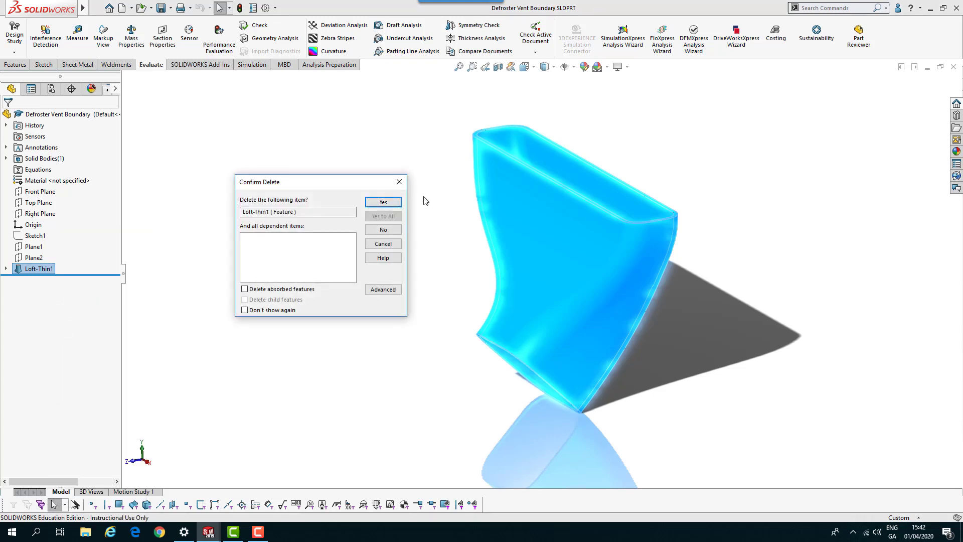
left_click(396, 205)
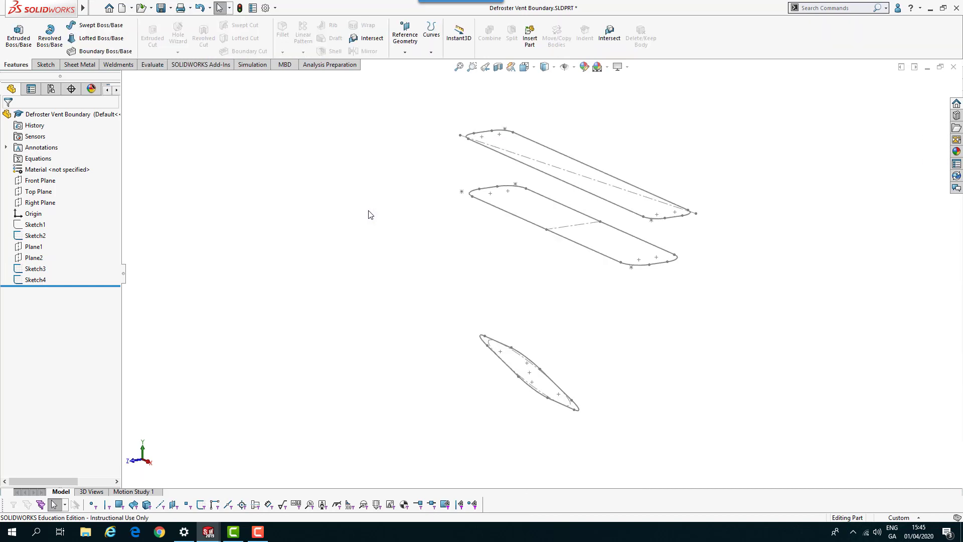
- Start a Boundary Boss/Base through Sketch4, Sketch3 and Sketch2, moving the constraint labels clear
left_click(111, 52)
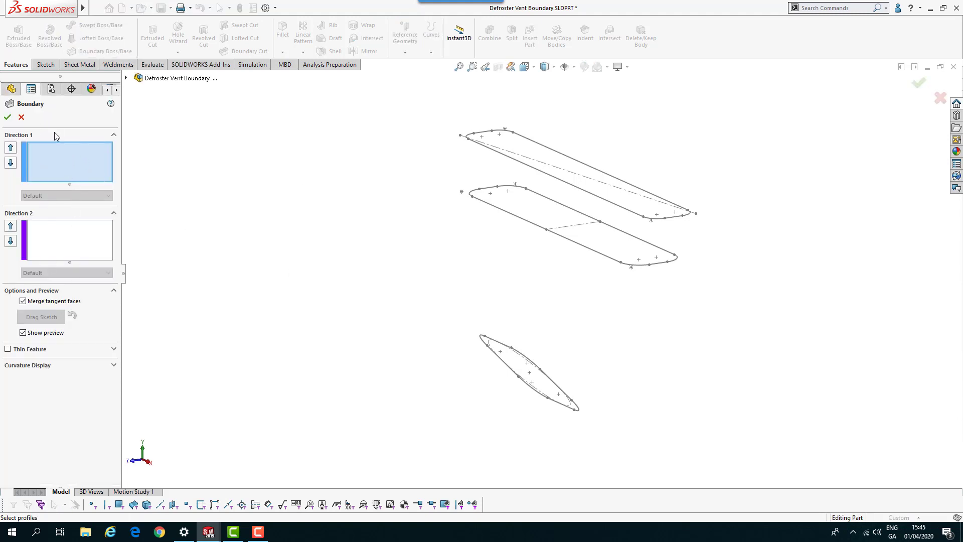
mouse_move(486, 307)
middle_mouse_down()
mouse_move(509, 334)
mouse_move(527, 323)
mouse_move(558, 351)
middle_mouse_up()
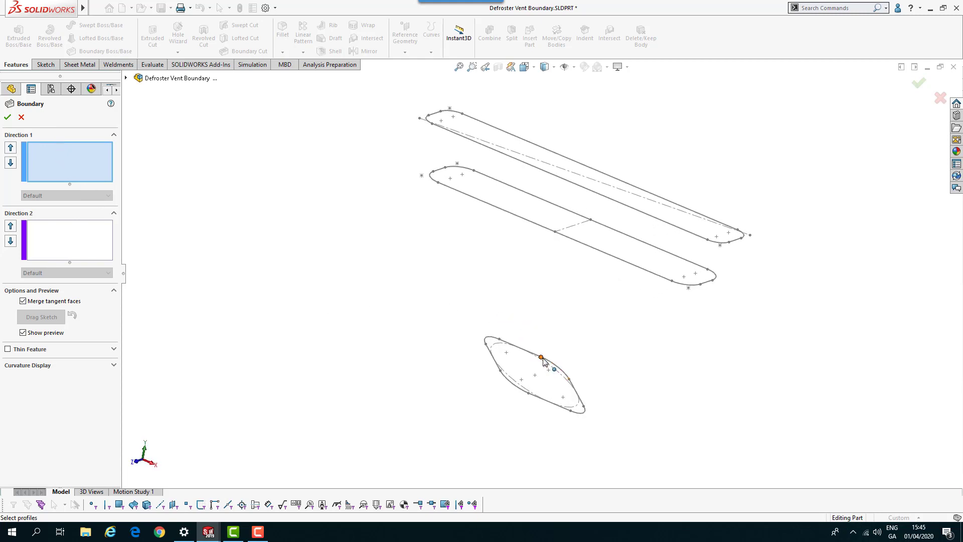
left_click(544, 359)
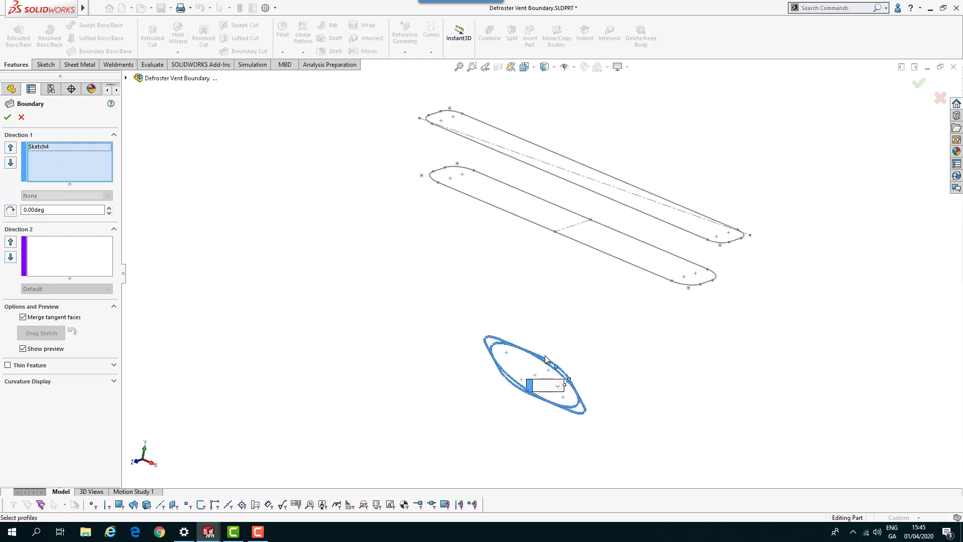
left_click(673, 282)
left_click(706, 240)
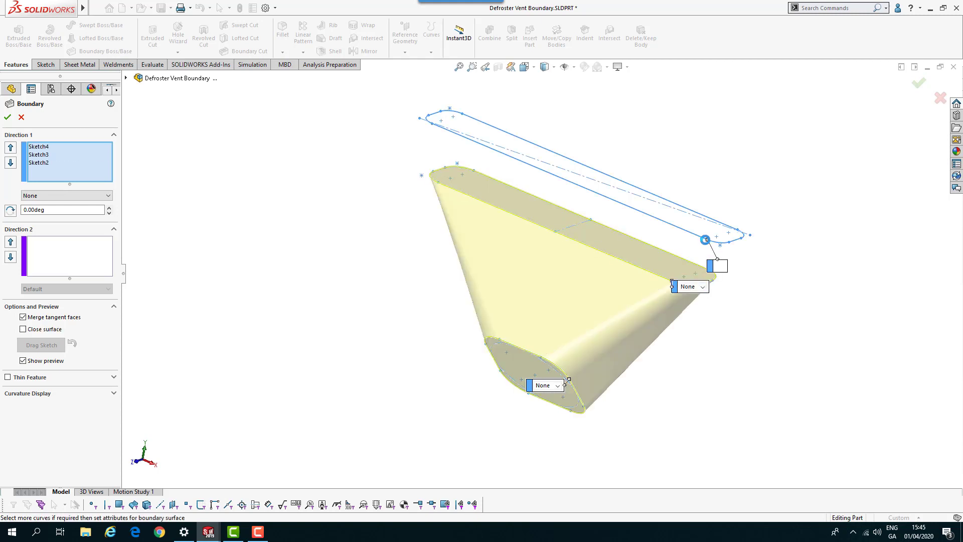
left_click_drag(722, 266, 807, 208)
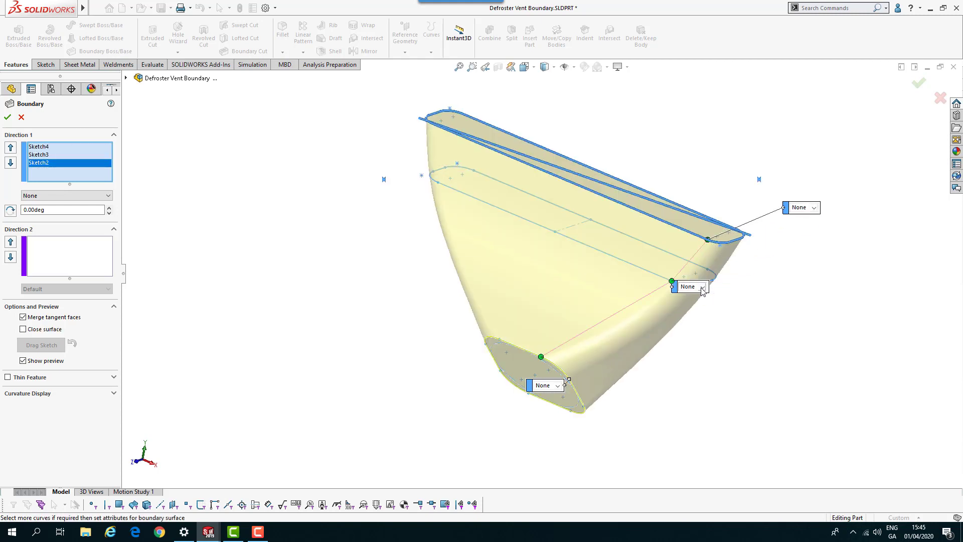
left_click_drag(703, 292, 705, 351)
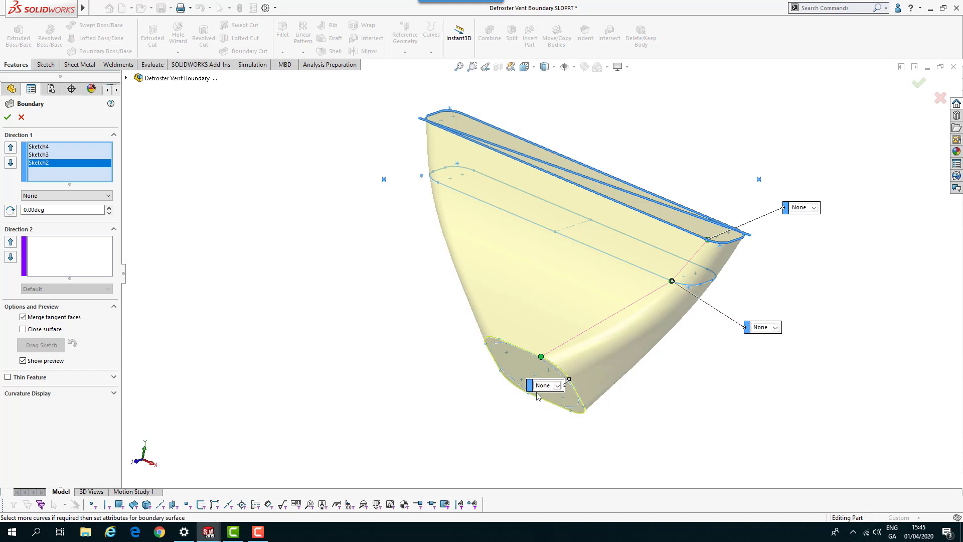
left_click_drag(537, 397, 631, 457)
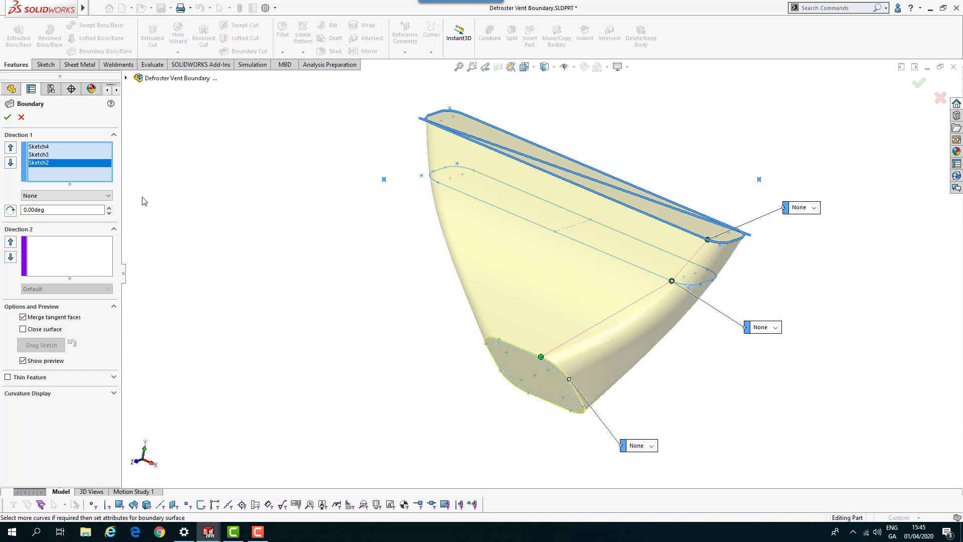
- Set the top and bottom profile tangency to Normal To Profile and inspect the preview
left_click(817, 208)
left_click(813, 231)
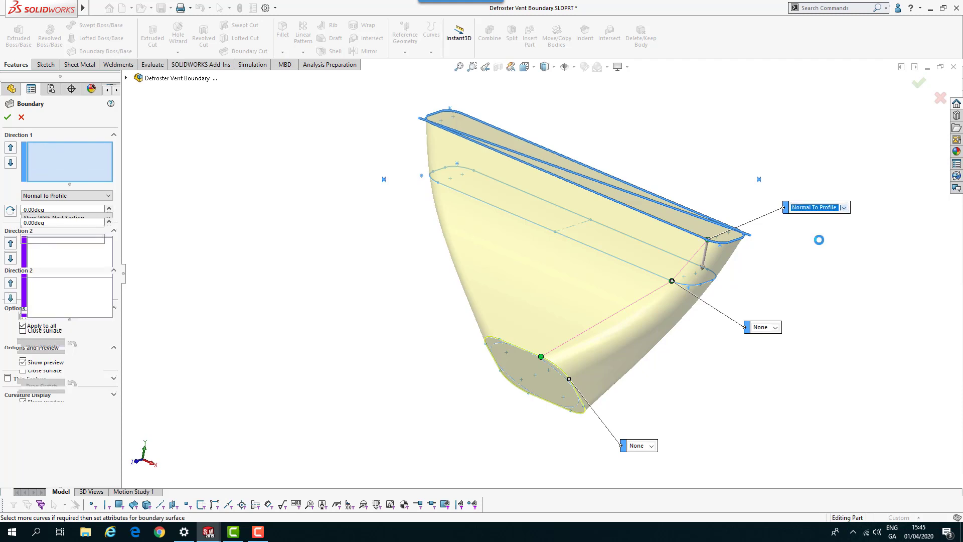
left_click(651, 446)
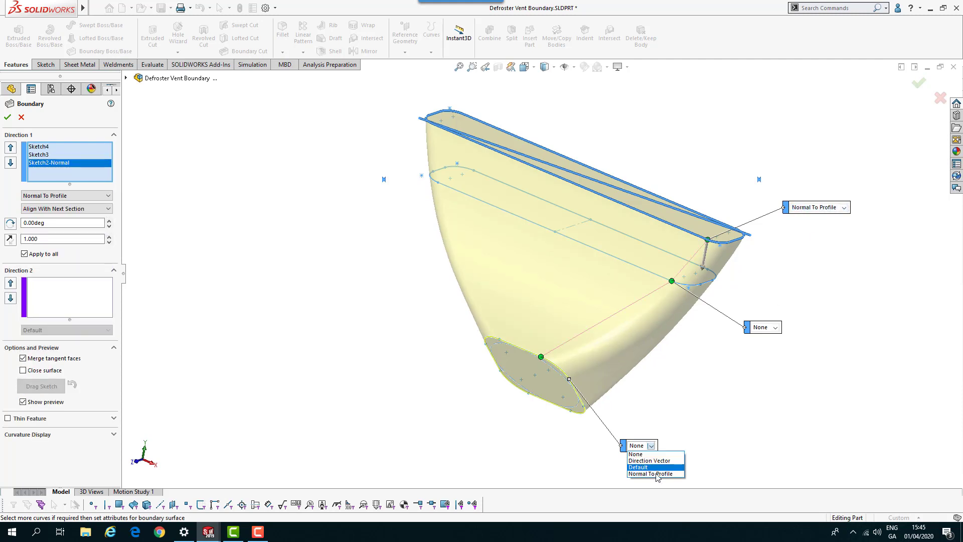
left_click(656, 474)
mouse_move(671, 389)
middle_mouse_down()
mouse_move(609, 326)
mouse_move(647, 351)
mouse_move(512, 356)
middle_mouse_up()
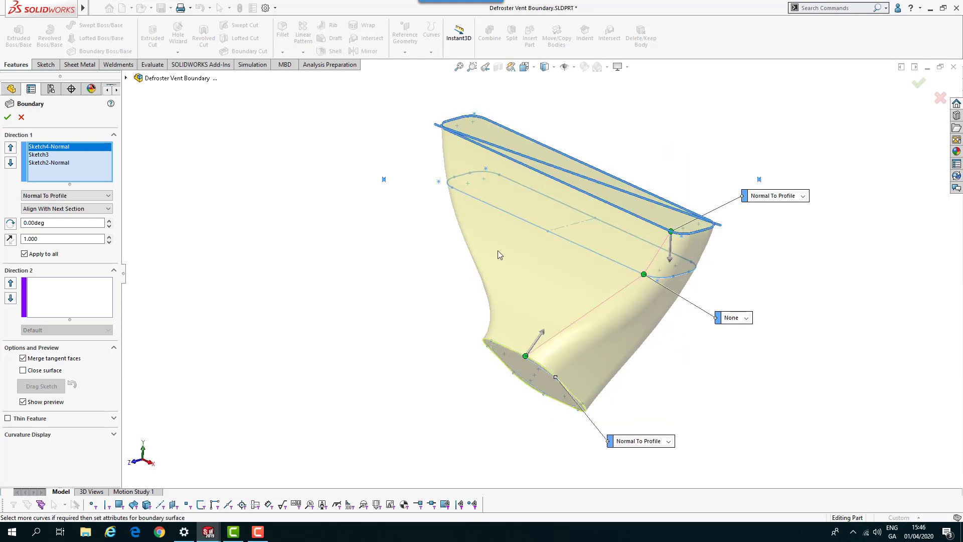
middle_click_drag(422, 266, 455, 266)
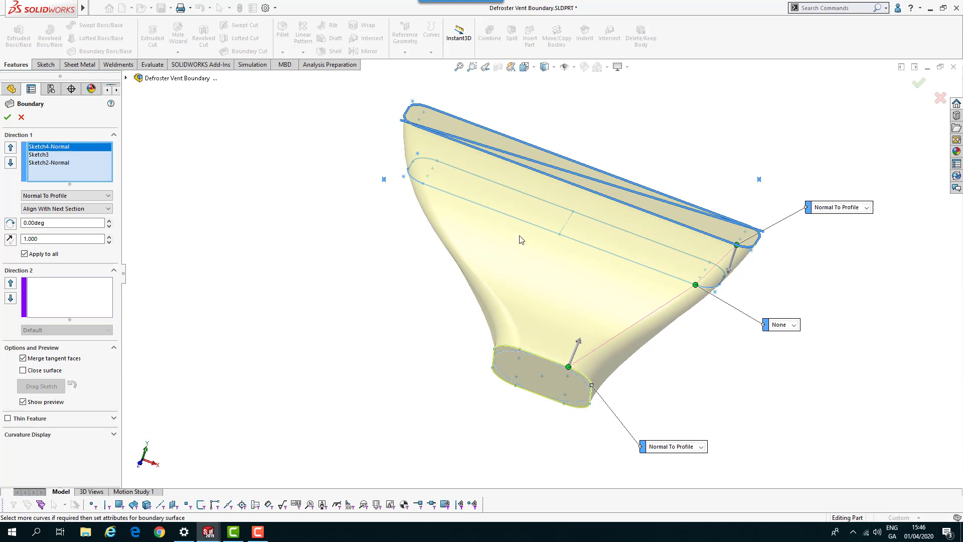
middle_click_drag(427, 308, 370, 275)
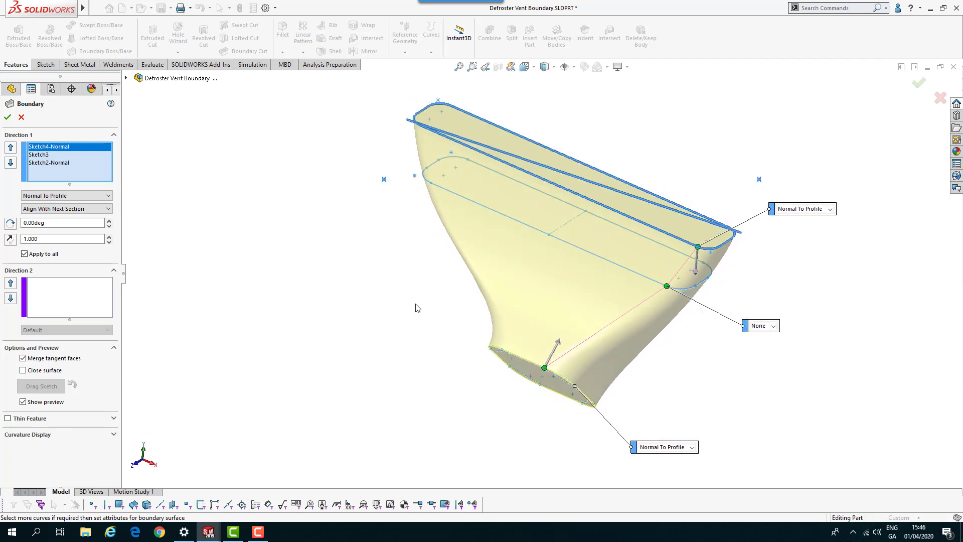
mouse_move(419, 307)
middle_mouse_down()
mouse_move(394, 290)
mouse_move(404, 300)
middle_mouse_up()
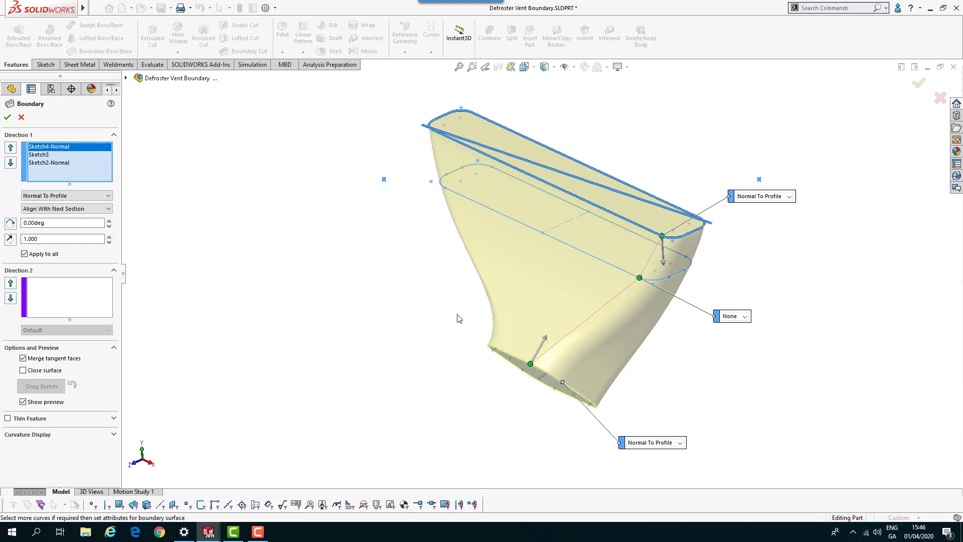
middle_click_drag(457, 317, 419, 308)
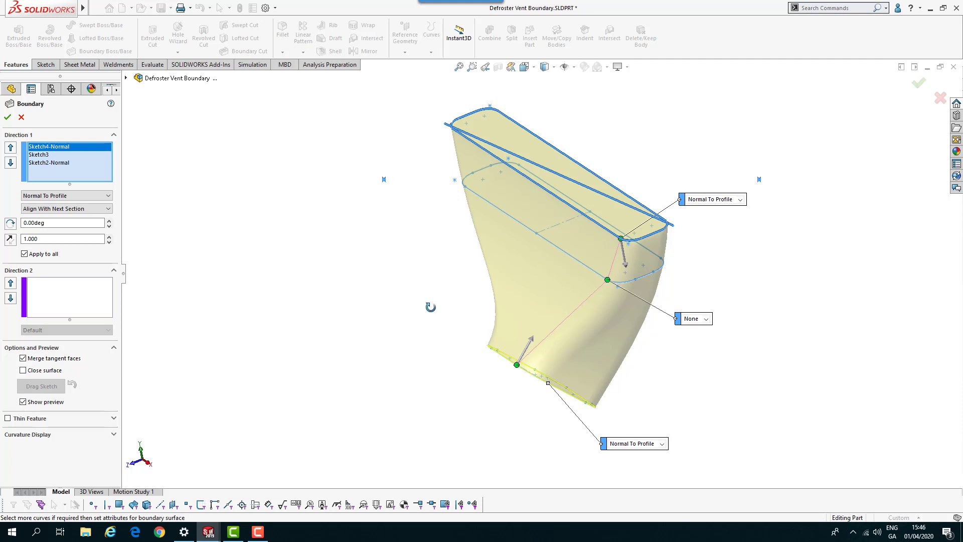
middle_click_drag(429, 307, 413, 285)
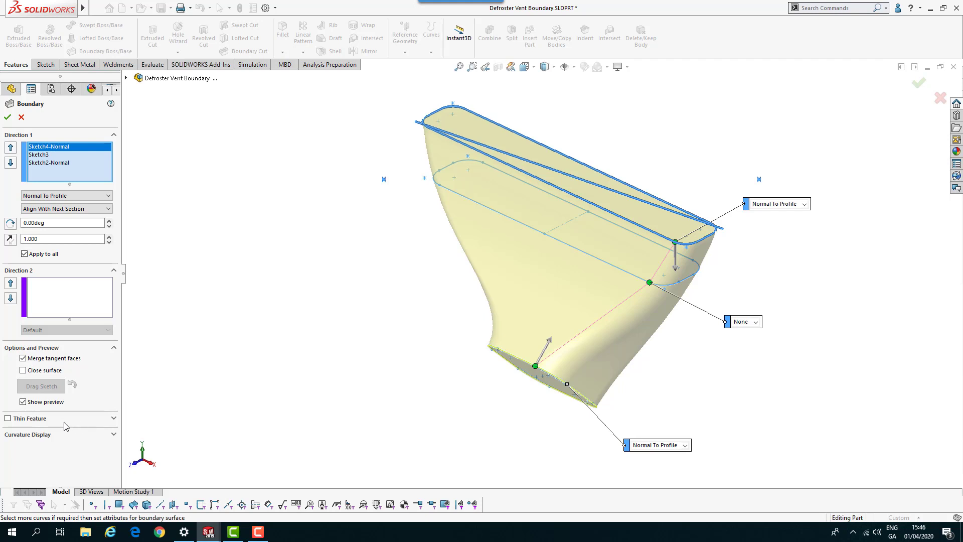
- Make the boundary a thin feature, set its wall thickness, and accept Boundary1
left_click(8, 418)
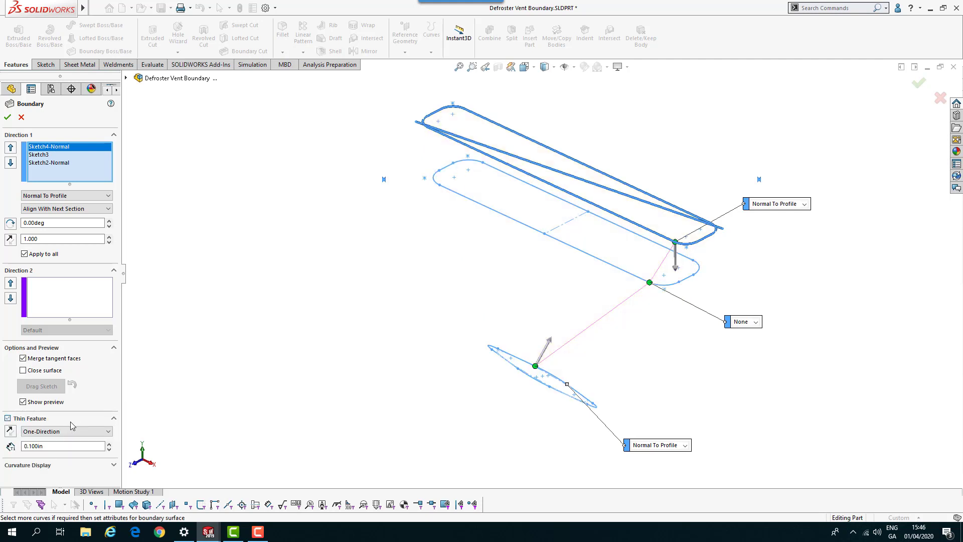
left_click(33, 446)
left_click(8, 116)
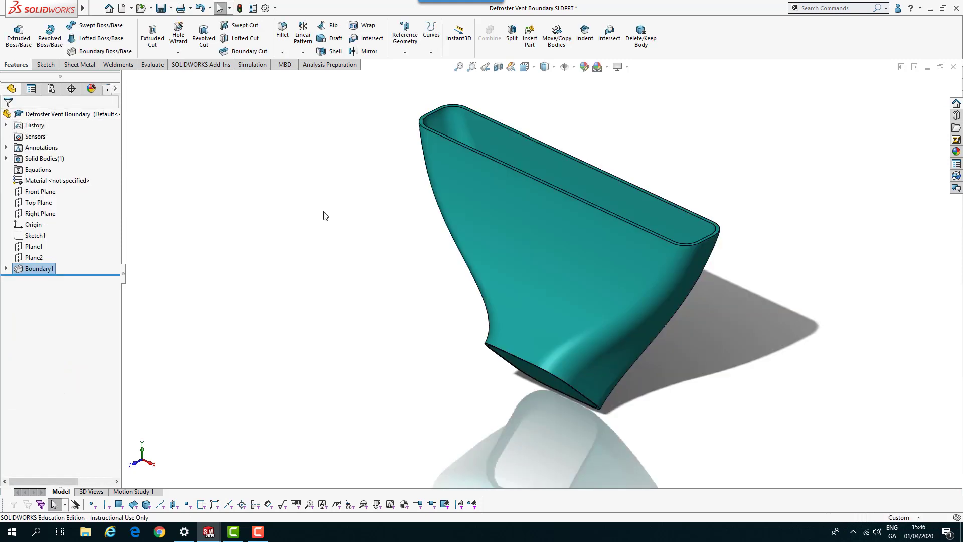
- Tile the Defroster Vent Loft and Defroster Vent Boundary windows side by side
mouse_move(325, 216)
middle_mouse_down()
mouse_move(356, 286)
mouse_move(314, 348)
mouse_move(379, 269)
mouse_move(355, 215)
mouse_move(406, 241)
mouse_move(352, 231)
mouse_move(301, 269)
mouse_move(333, 227)
mouse_move(340, 210)
mouse_move(326, 209)
middle_mouse_up()
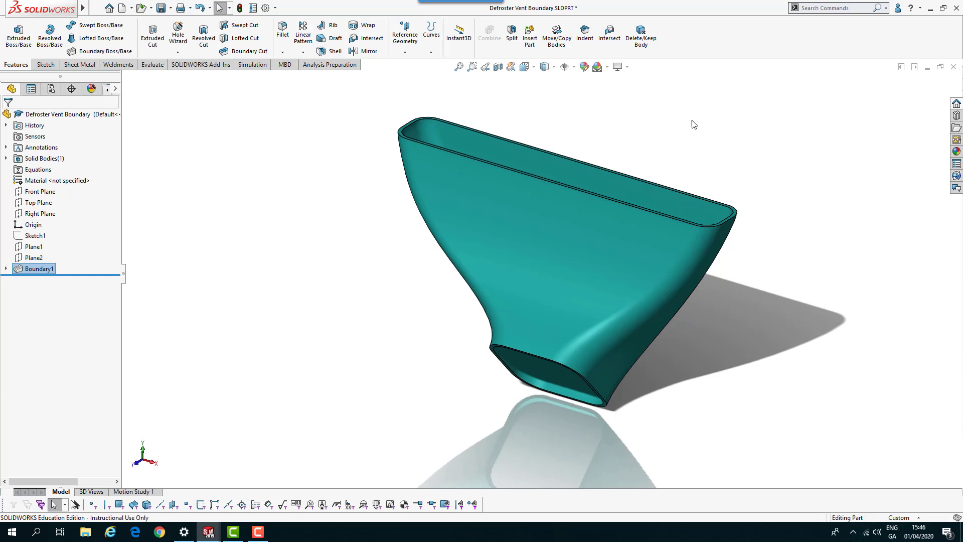
left_click(914, 71)
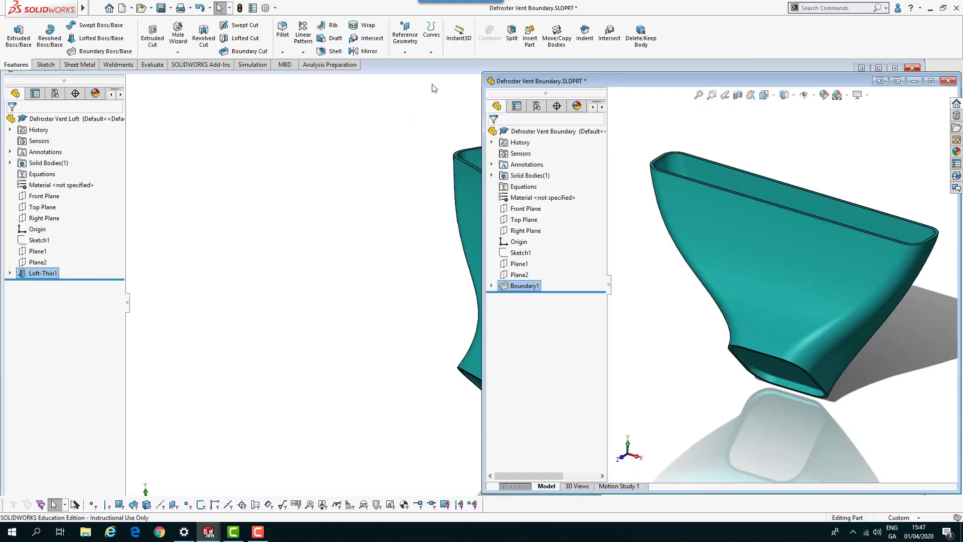
left_click(422, 68)
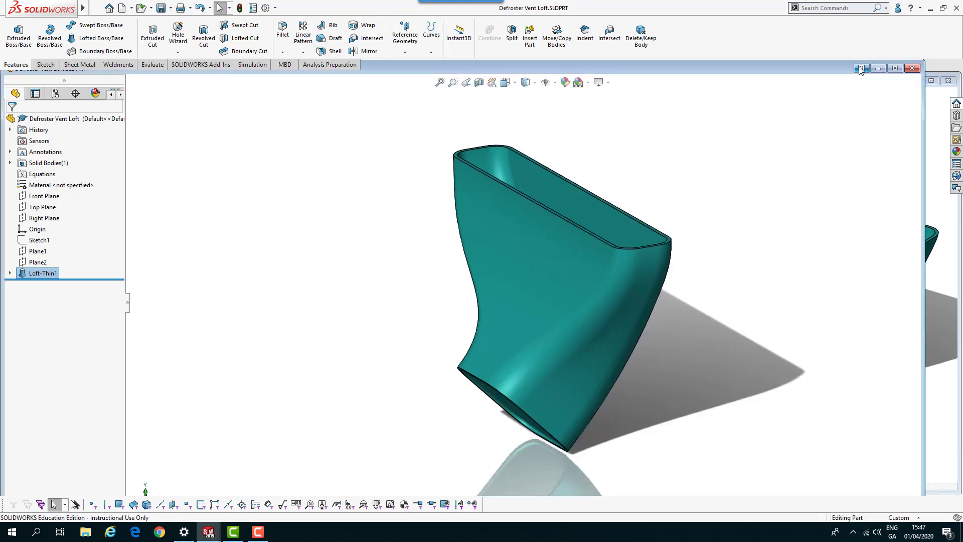
left_click(859, 69)
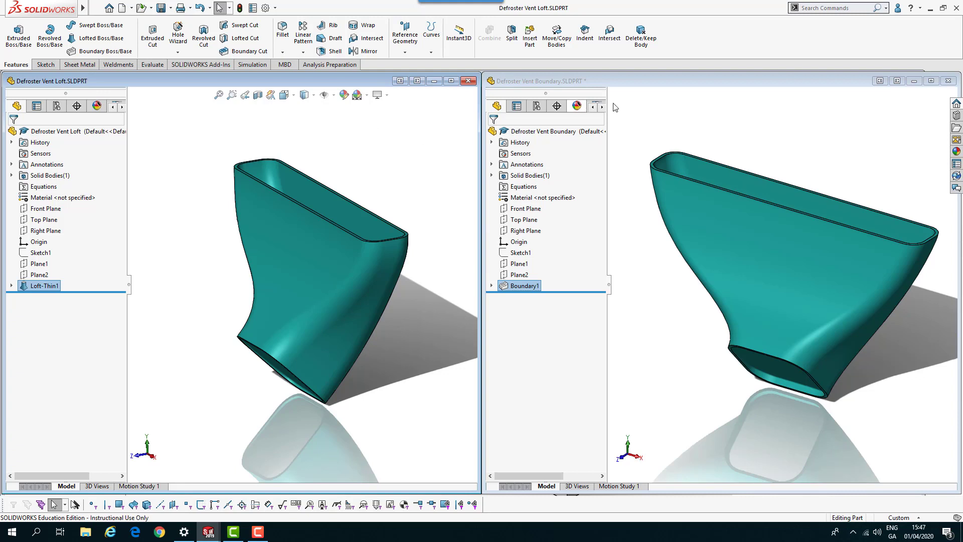
- Orbit the loft and boundary vents so both show from a matching angle
left_click(685, 332)
middle_click_drag(672, 324, 645, 314)
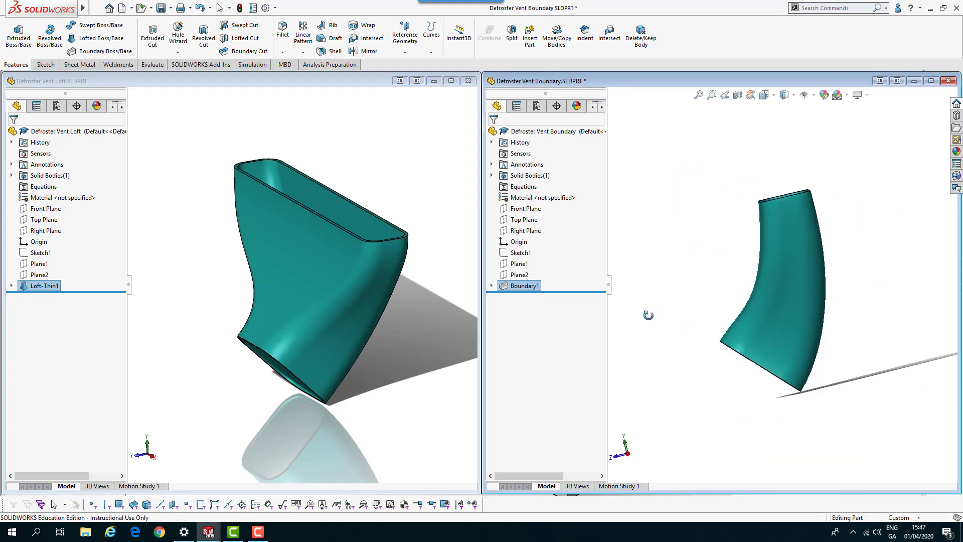
left_click(402, 337)
mouse_move(403, 338)
middle_mouse_down()
mouse_move(373, 305)
mouse_move(379, 321)
mouse_move(417, 326)
middle_mouse_up()
left_click(682, 293)
middle_click_drag(682, 293, 702, 303)
key("f")
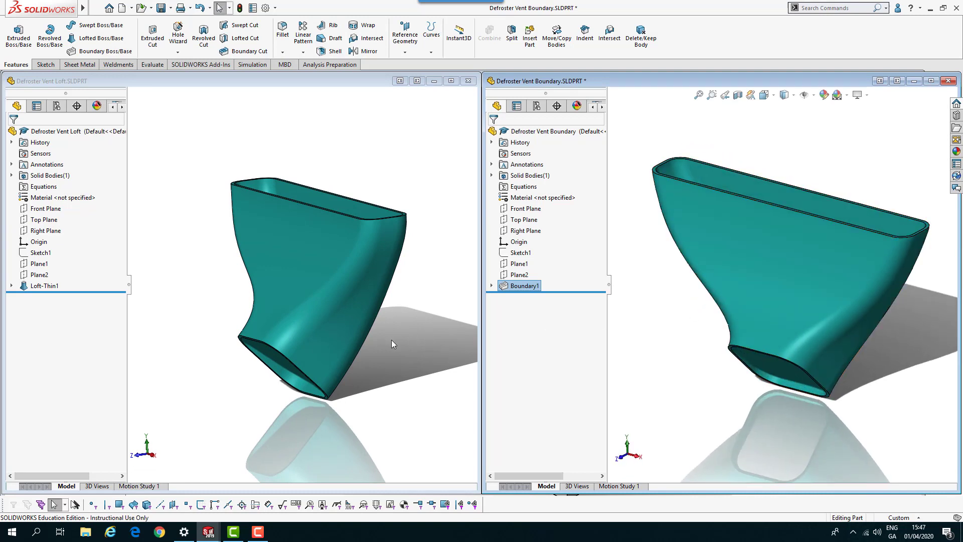
middle_click_drag(392, 343, 409, 333)
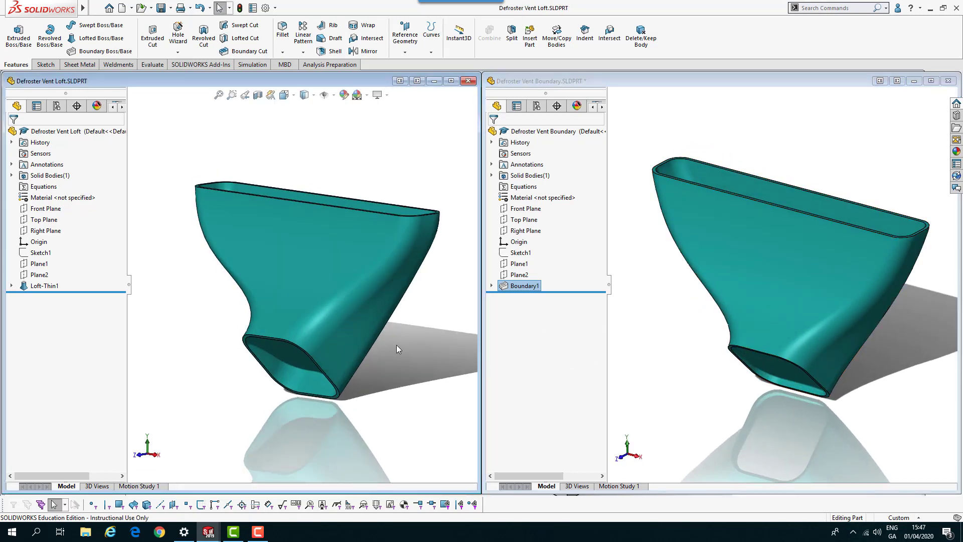
- Turn on Curvature display in the loft and boundary windows, then orbit both vents to compare
left_click(152, 65)
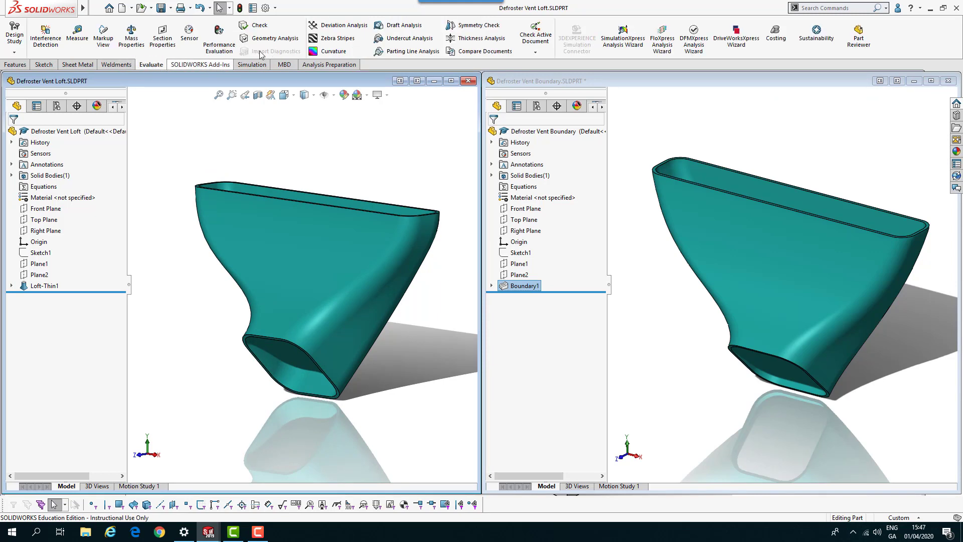
left_click(331, 52)
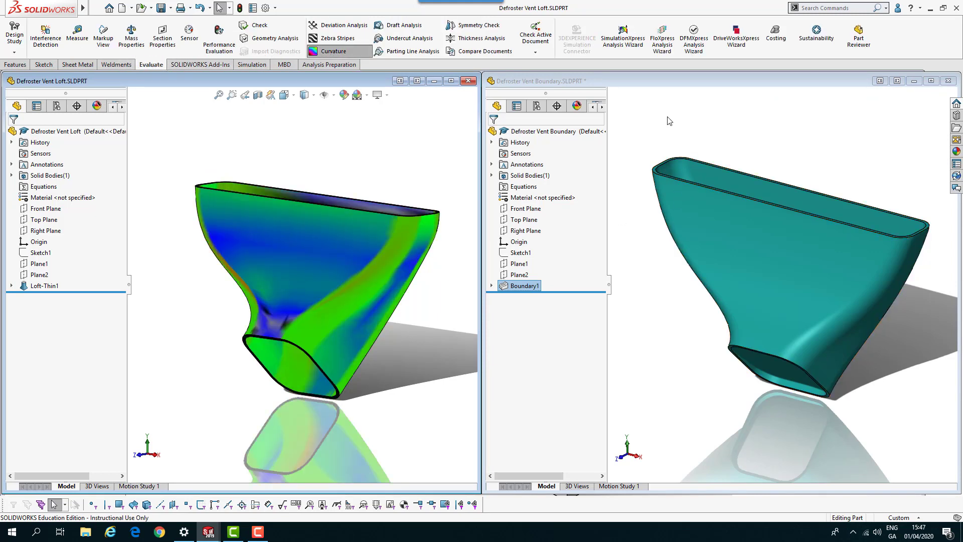
key("ctrl+Tab")
left_click(334, 52)
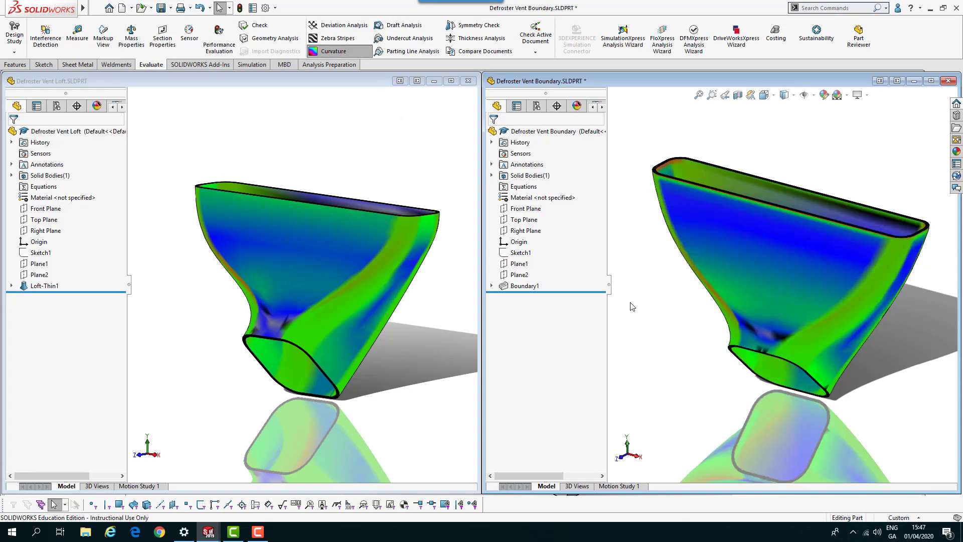
middle_click_drag(631, 305, 647, 296)
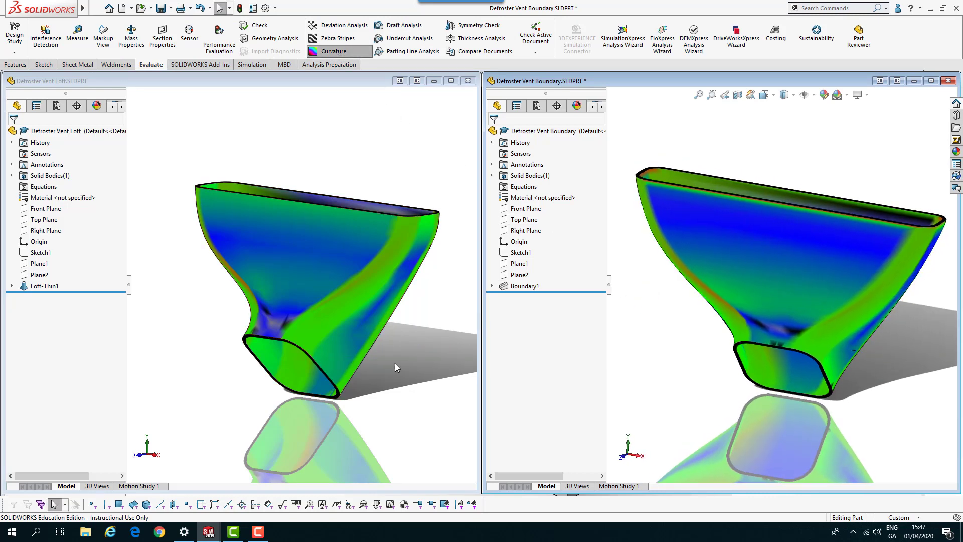
middle_click_drag(395, 363, 416, 375)
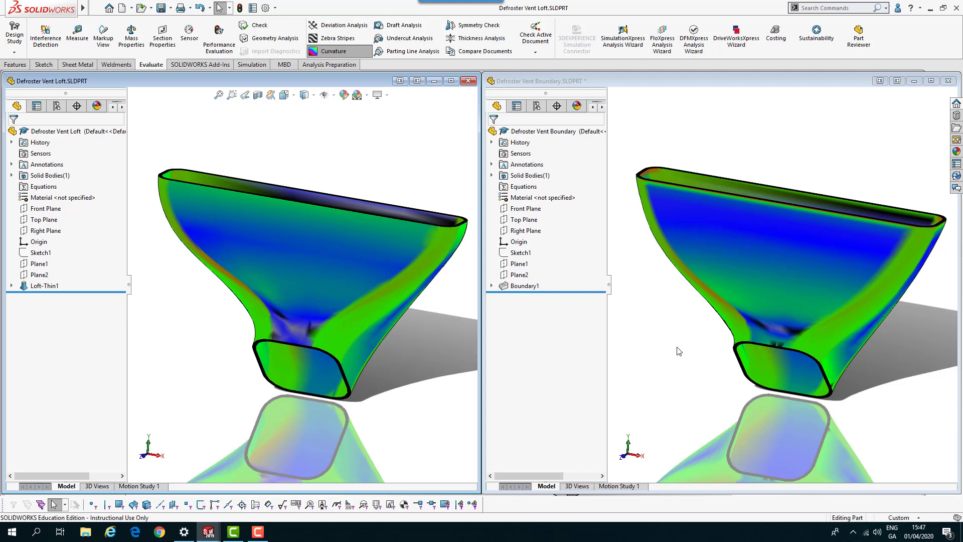
middle_click_drag(410, 374, 475, 372)
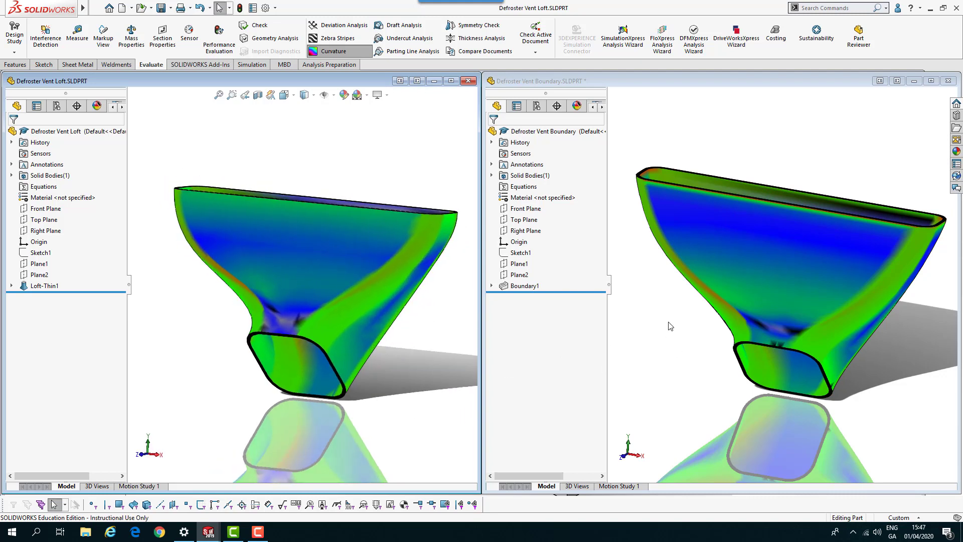